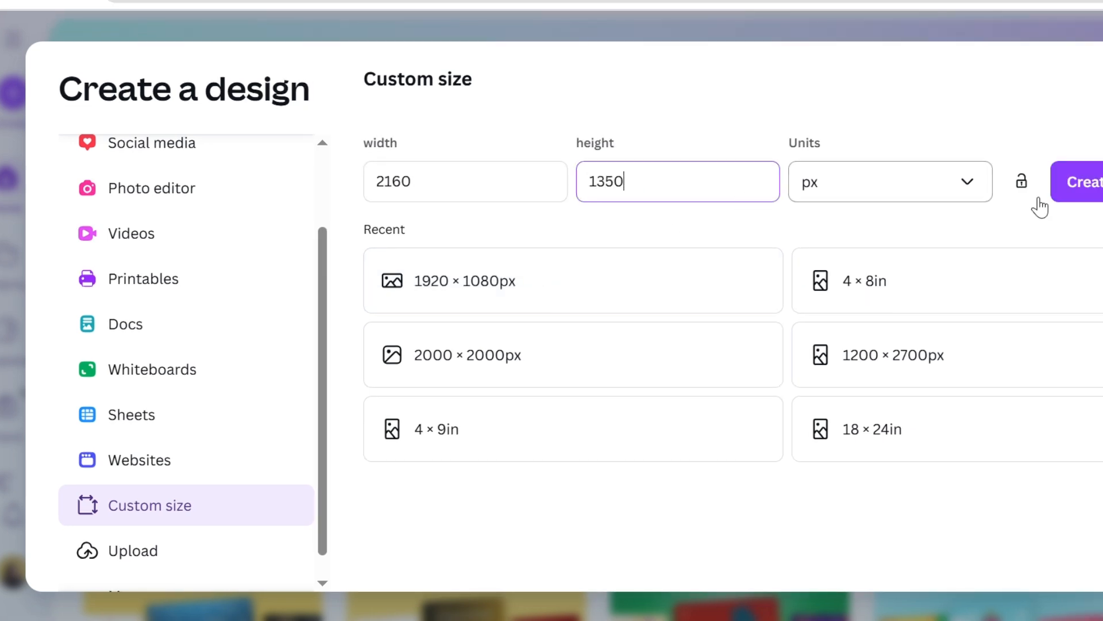
Step: Create the 2160 × 1350 px design and set its page background colour to #9D8C7E
click(1079, 181)
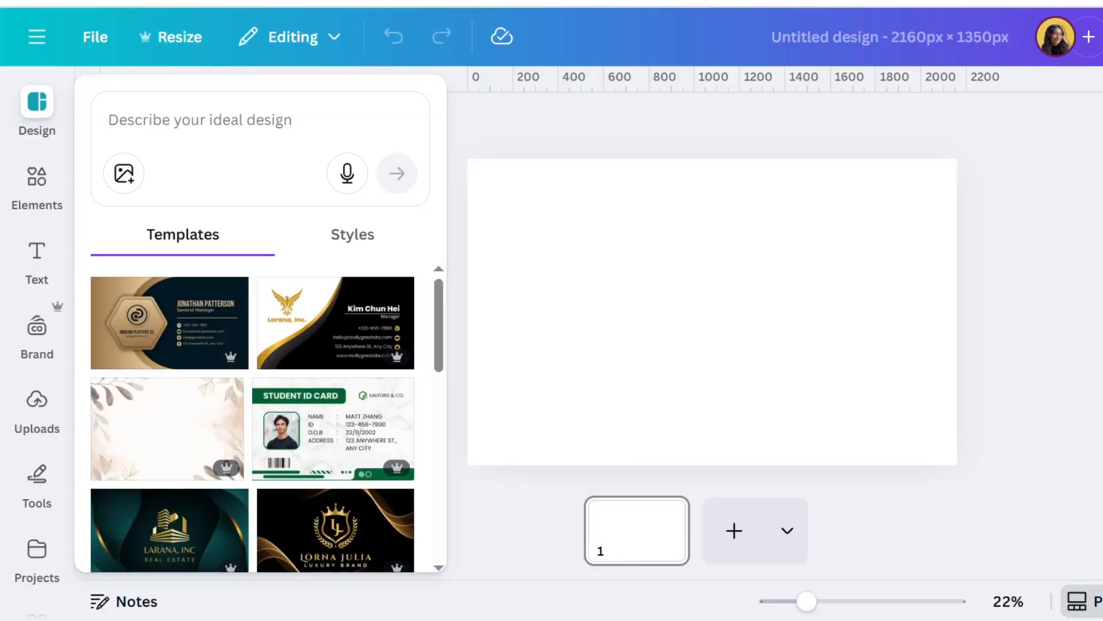
click(857, 270)
click(867, 127)
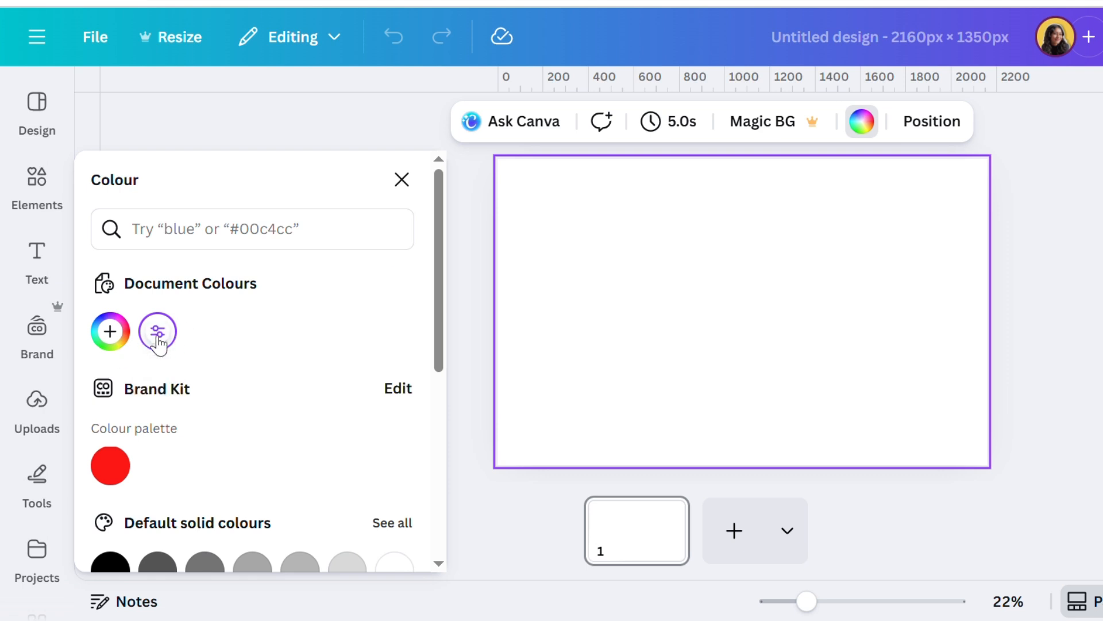
click(159, 334)
text(#9D8C7E)
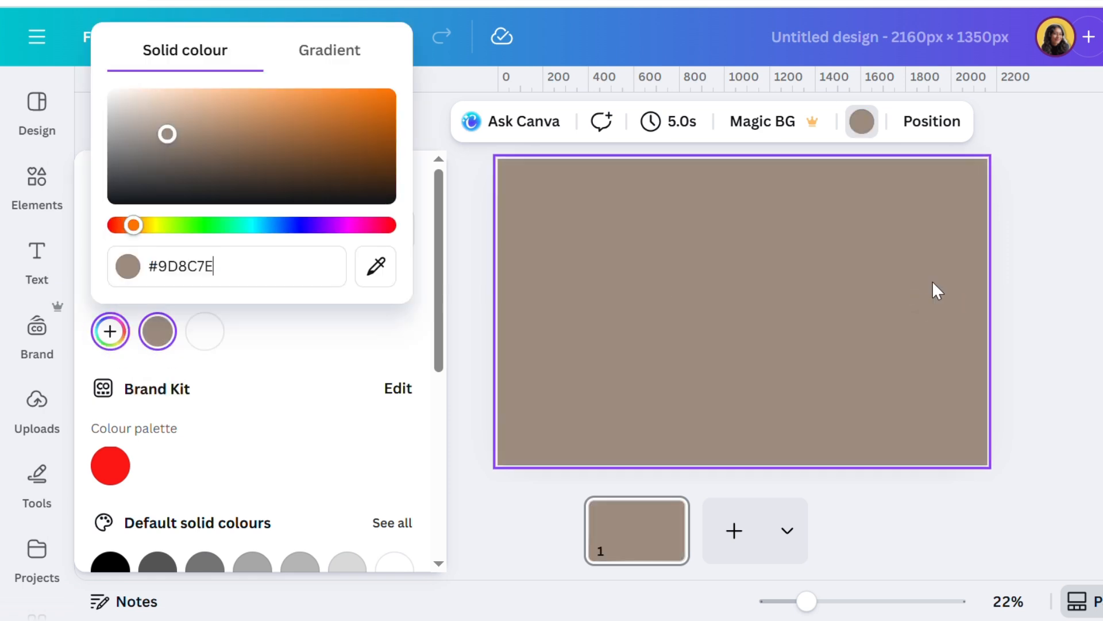
click(534, 269)
Step: Search the elements for "blank notebook" and add the open white notebook graphic with the black spiral binding
click(37, 184)
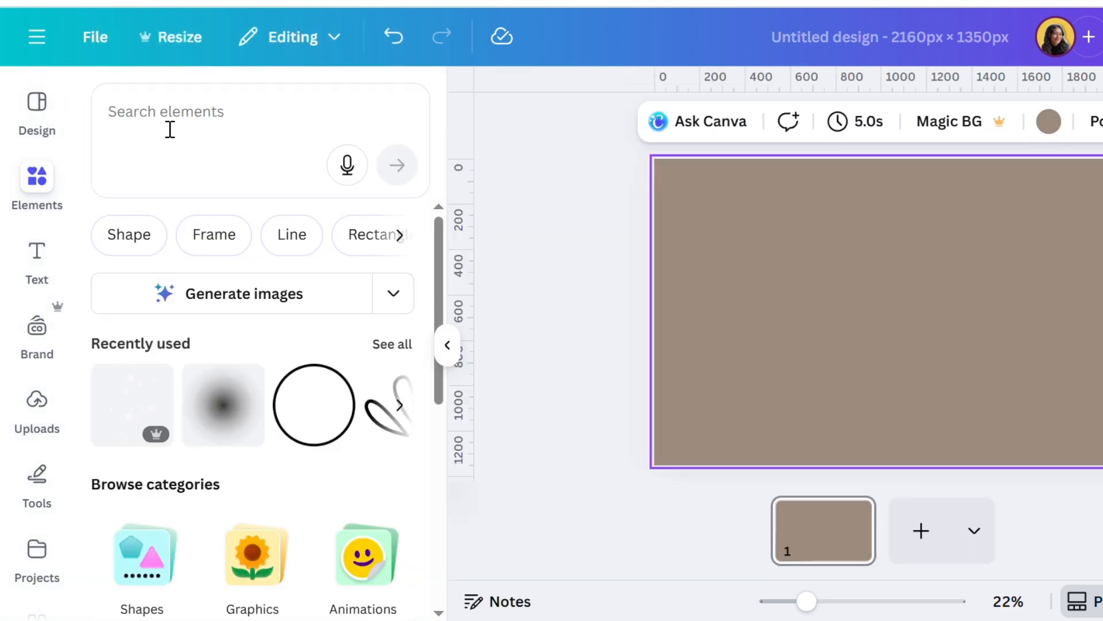
text(blank notebook)
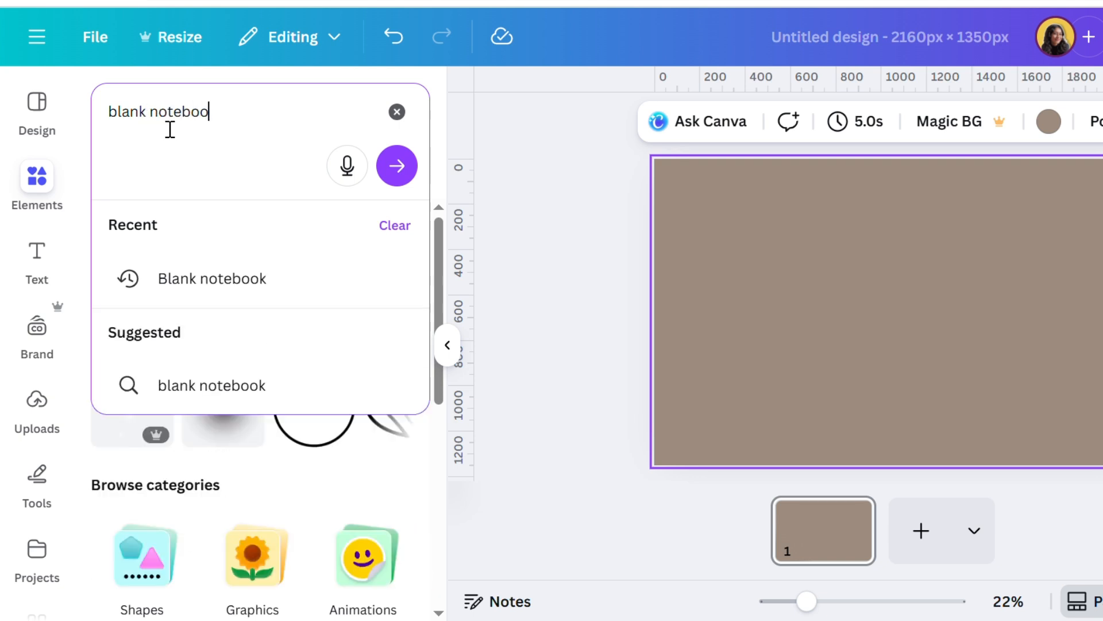
key(Return)
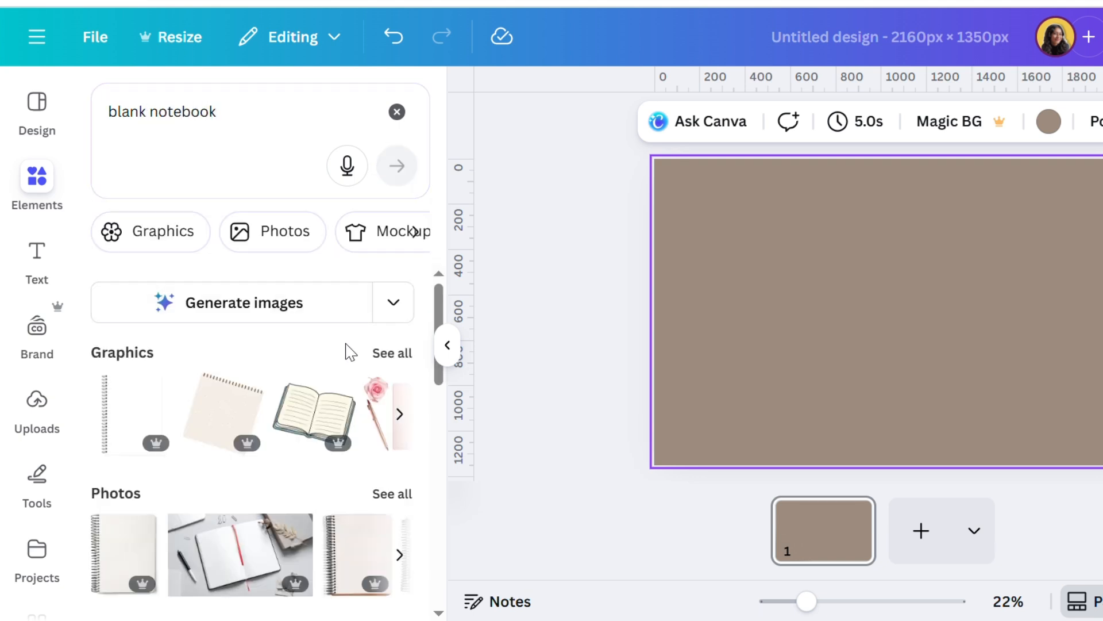
click(393, 352)
scroll(362, 411, down, 5)
scroll(362, 417, down, 10)
click(184, 396)
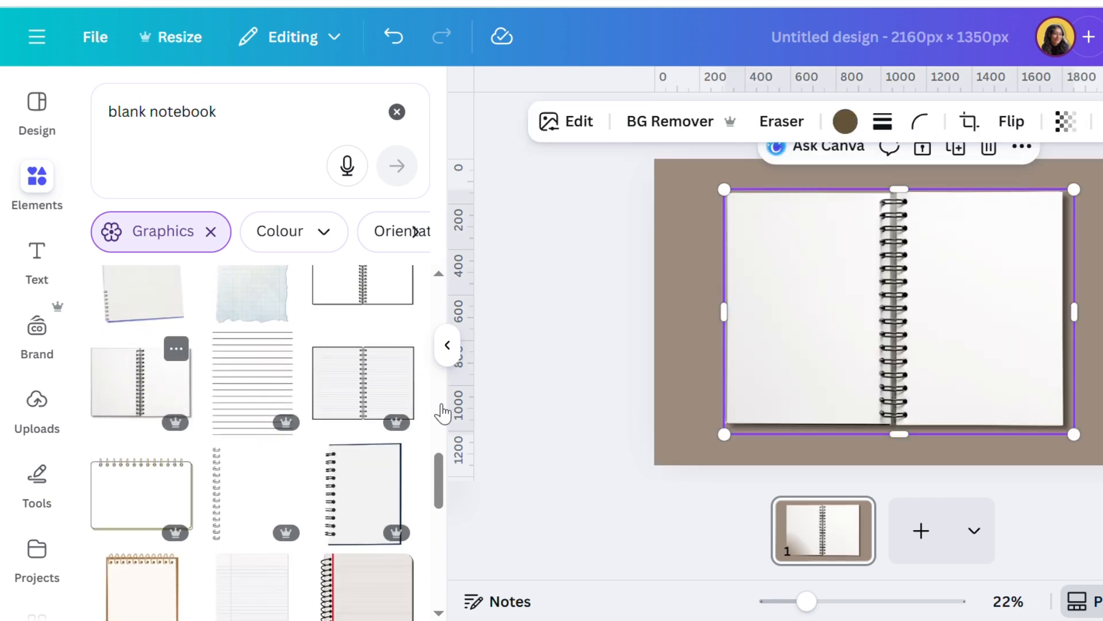
Step: Move the notebook up and enlarge it to about 1,853 × 1,297 px so it nearly fills the page height
drag(908, 377, 883, 365)
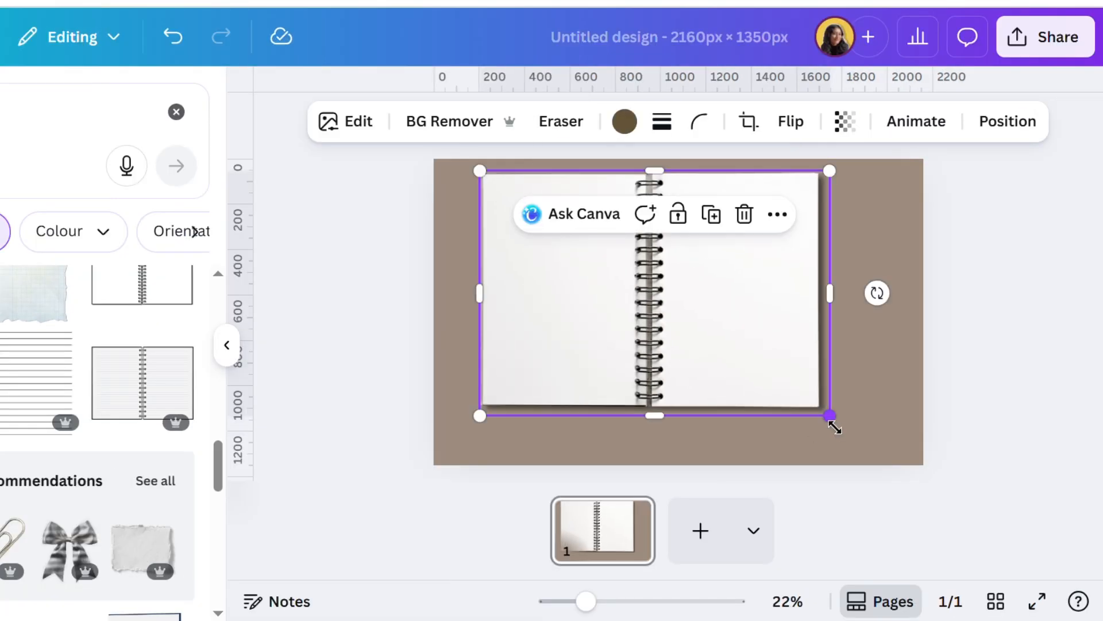
drag(835, 427, 912, 471)
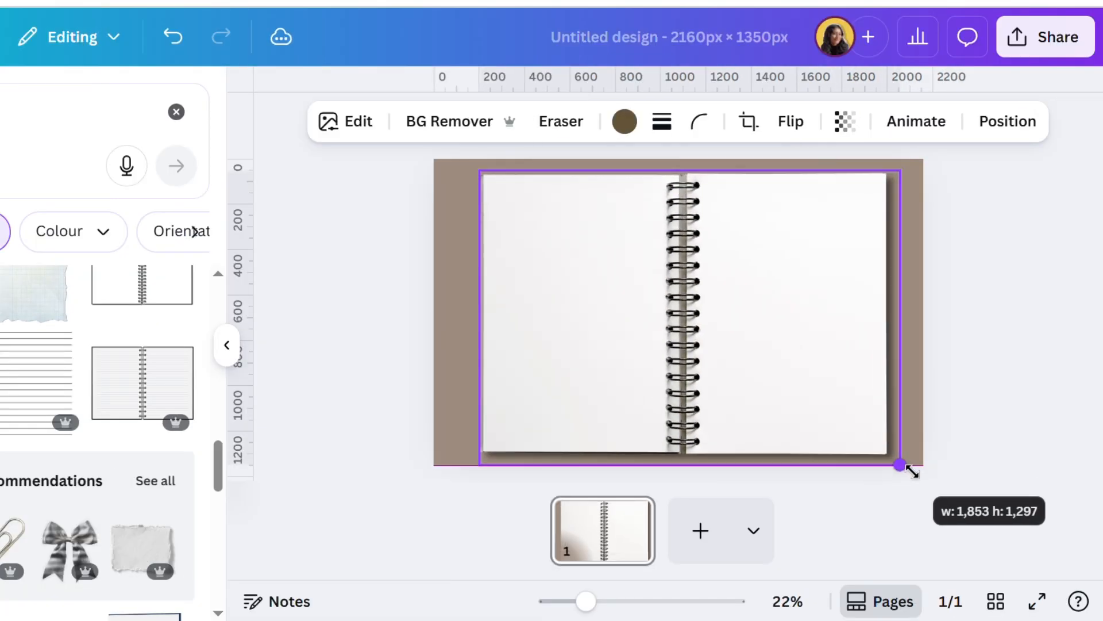
click(973, 429)
Step: Search the graphics for "grid", add the thin-lined grid and enlarge it over the notebook's right page
text(grid)
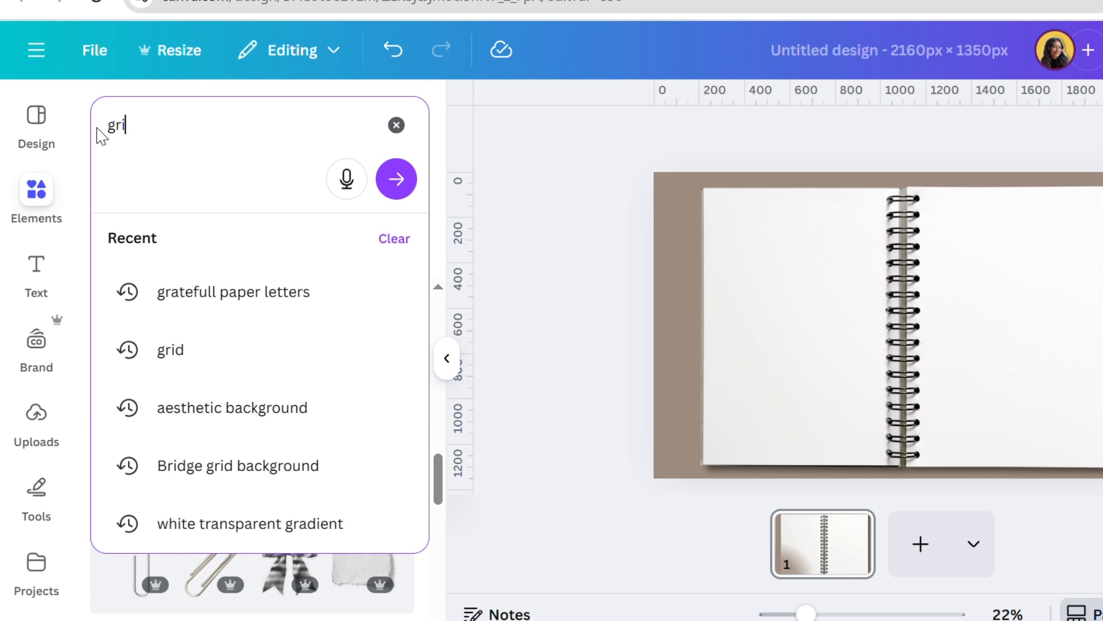
key(Return)
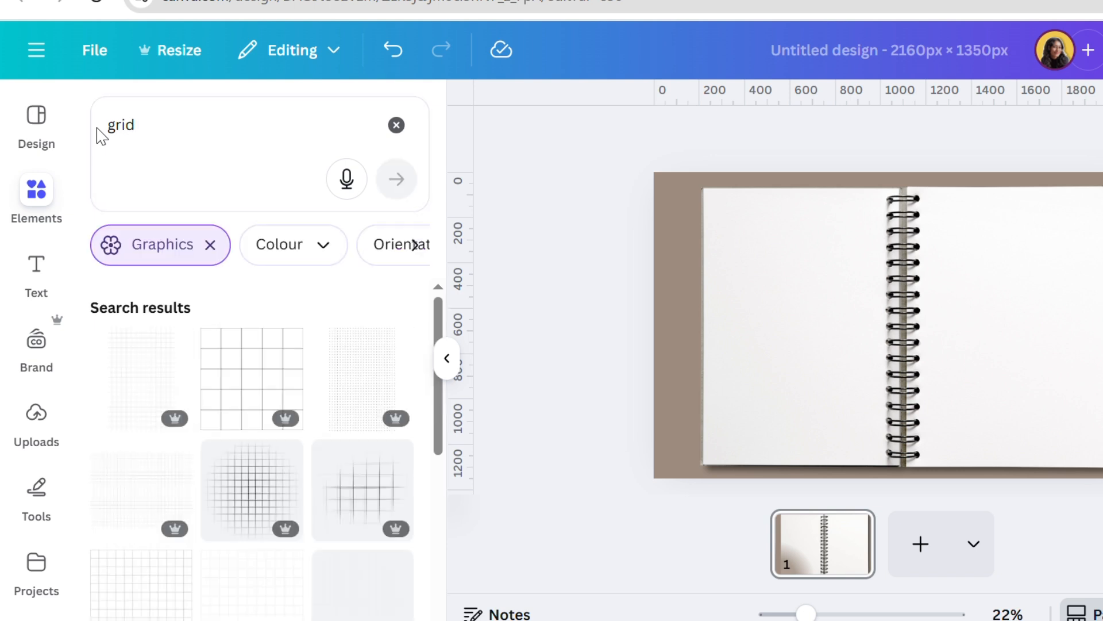
click(153, 394)
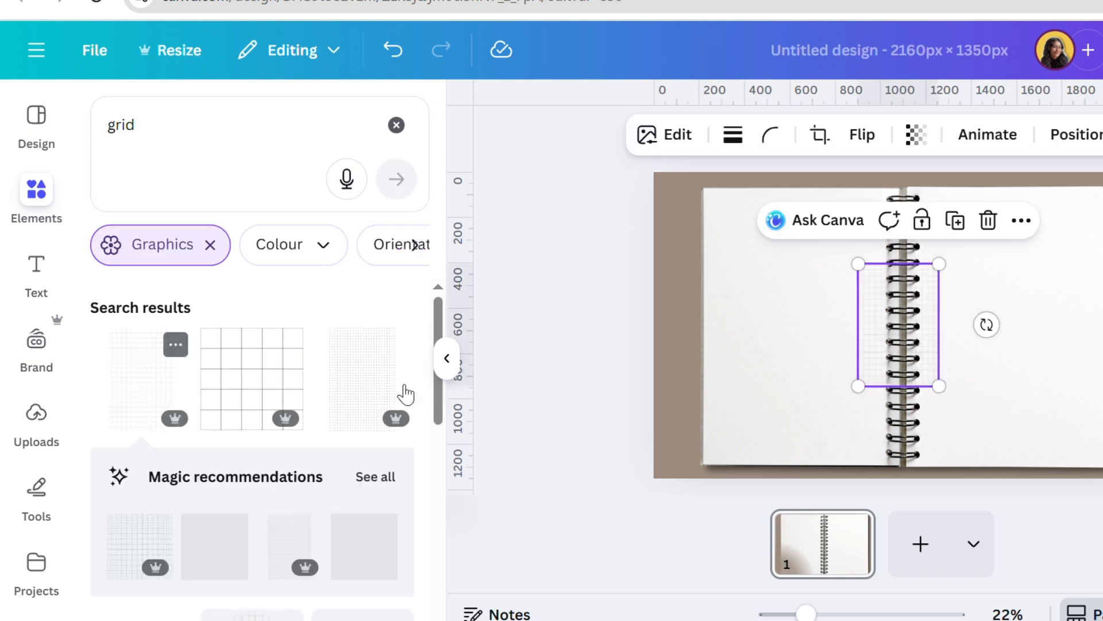
drag(899, 379, 953, 298)
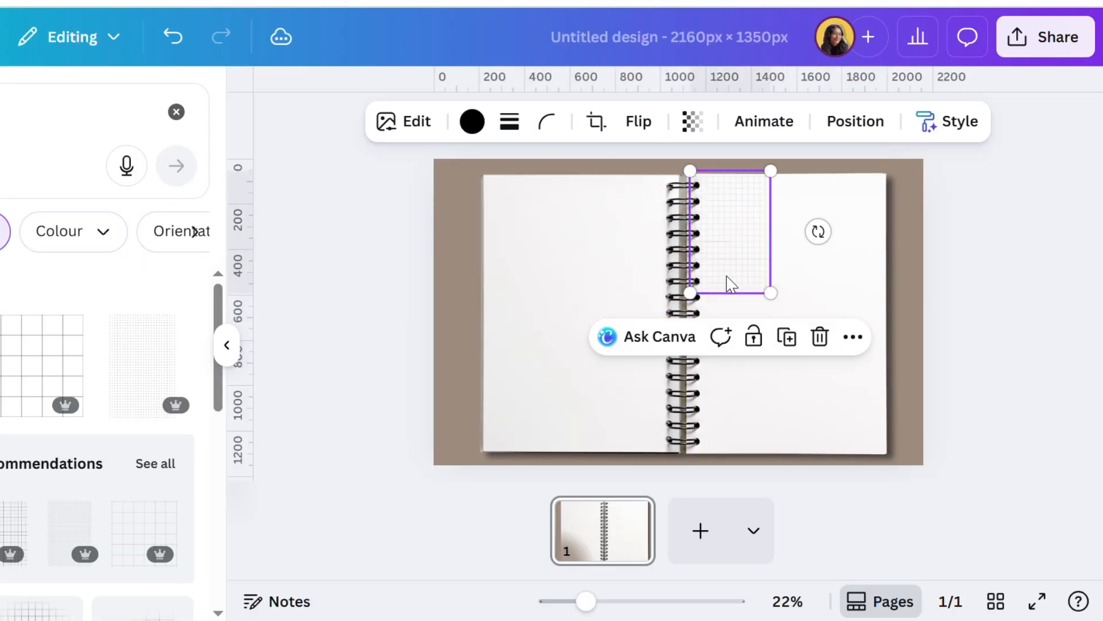
drag(771, 293, 889, 472)
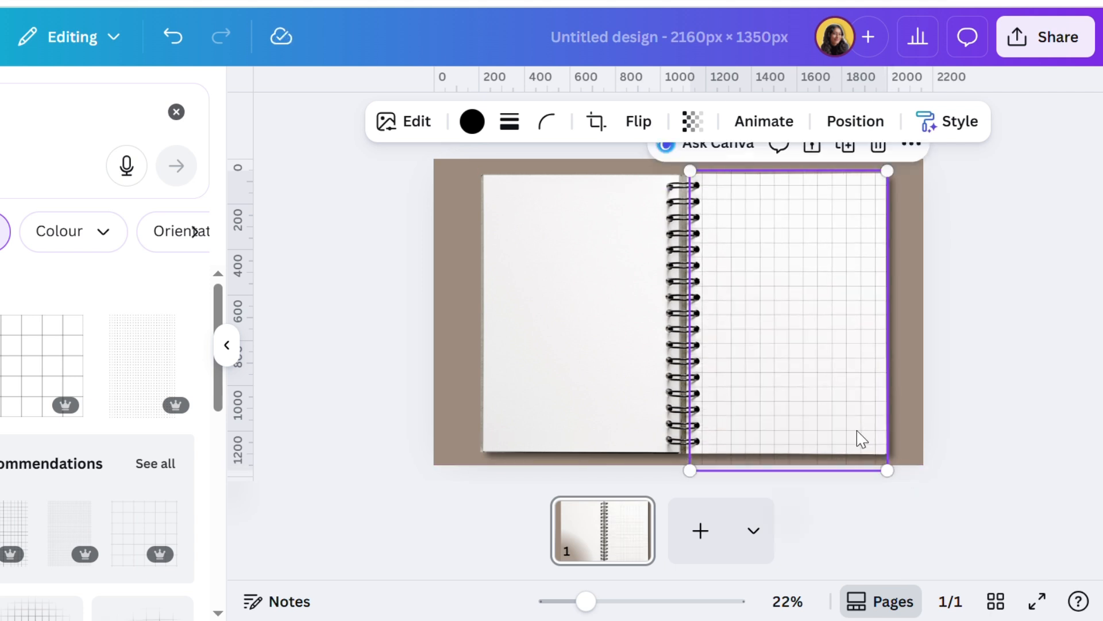
Step: Crop the grid overlay so its edges match the notebook's right page
double_click(865, 436)
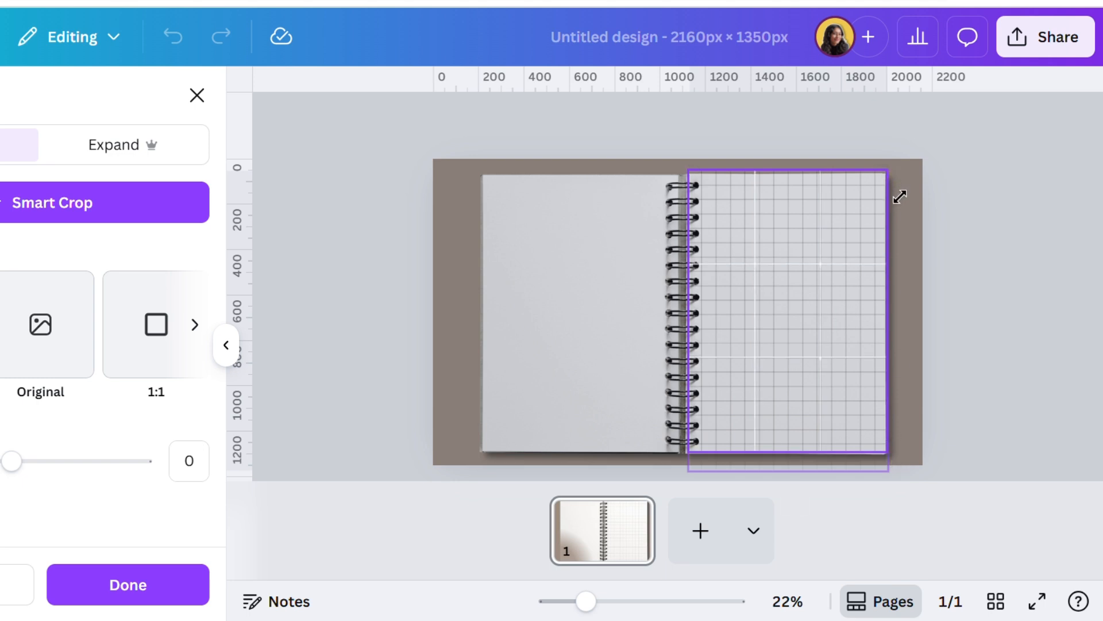
drag(894, 193, 899, 190)
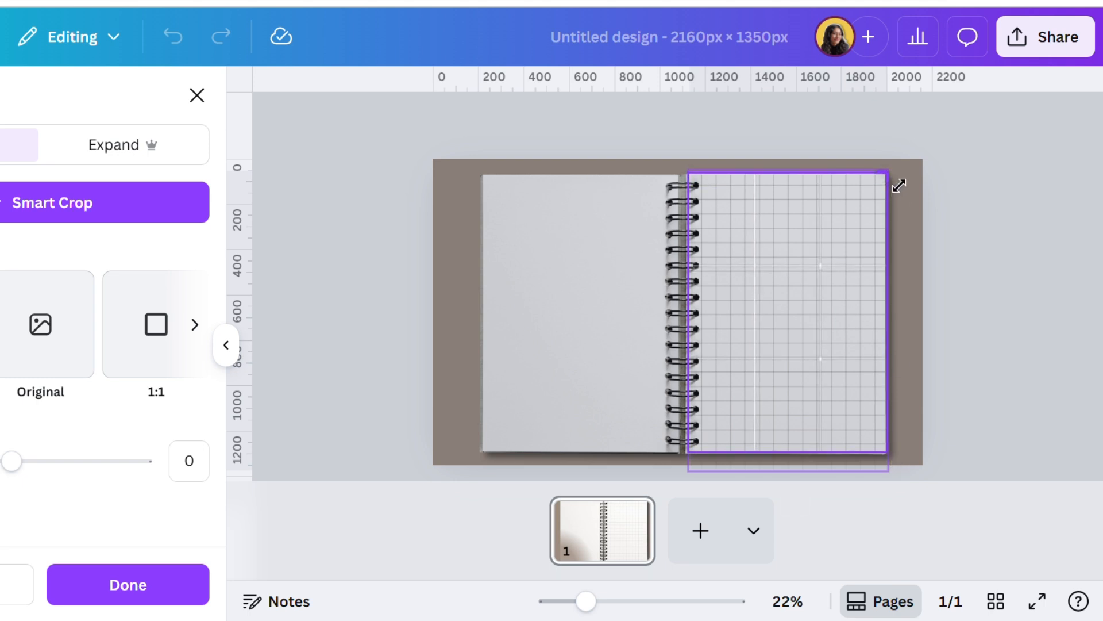
click(143, 585)
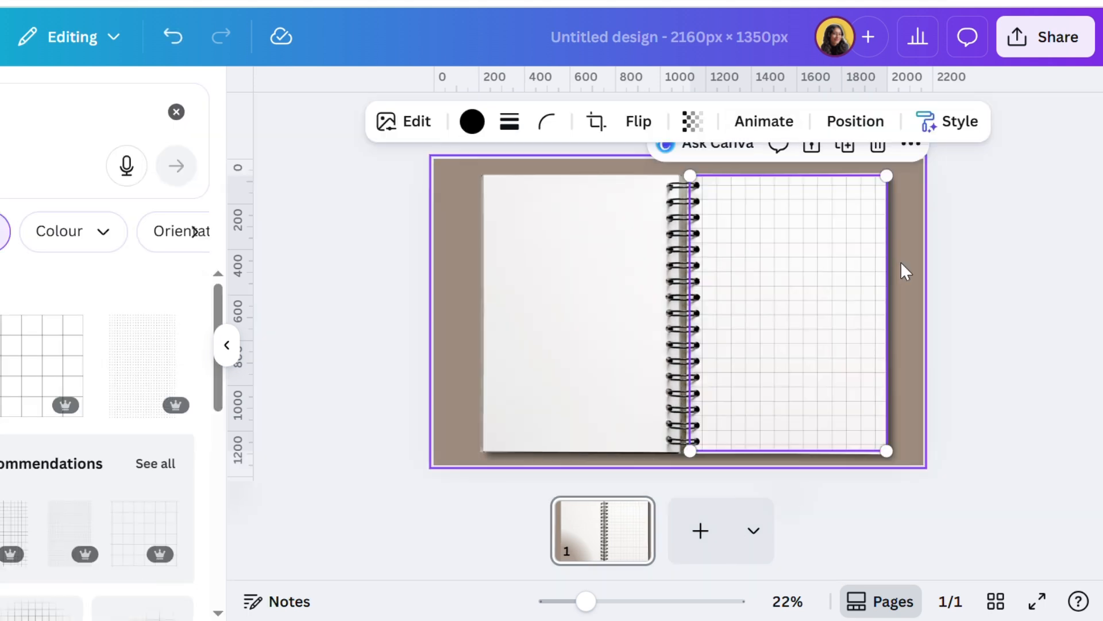
click(1027, 251)
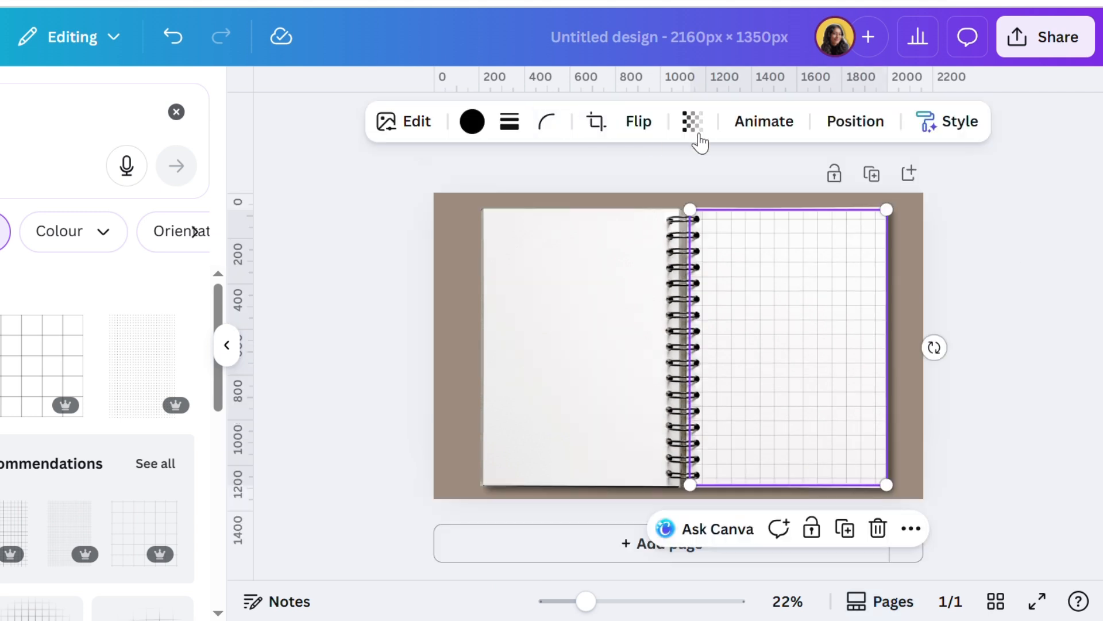
Step: Reduce the grid overlay's opacity and place a duplicate of it over the notebook's left page
click(694, 124)
drag(625, 212, 620, 210)
click(850, 360)
click(847, 170)
drag(808, 318, 591, 315)
click(1037, 372)
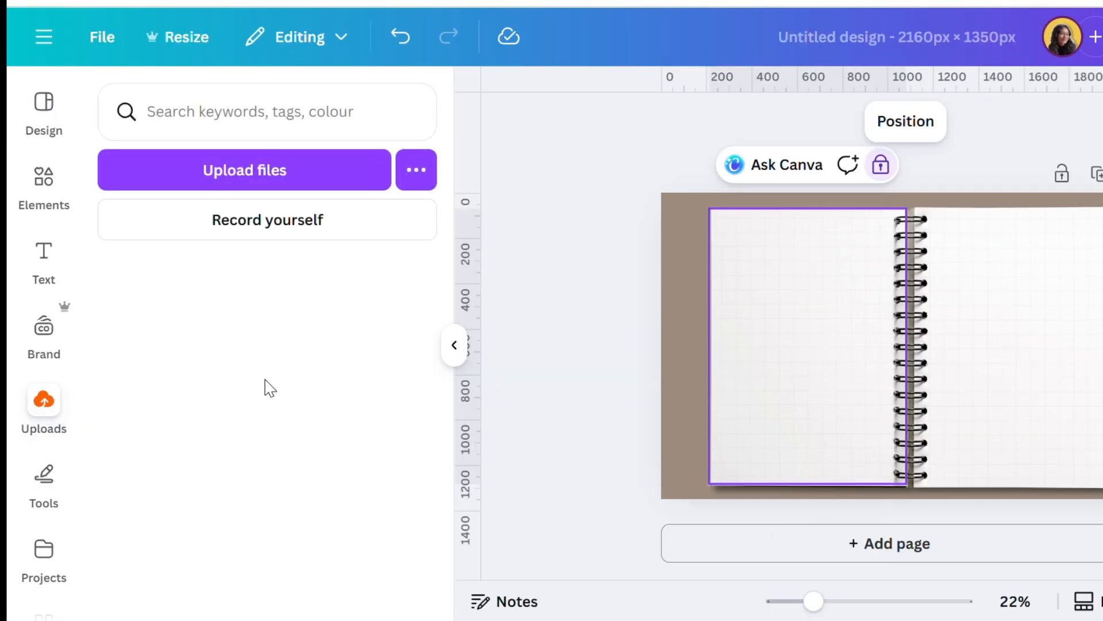
Step: Add the vintage newsprint paper from the uploaded images and move it to the upper left of the left page
scroll(362, 385, down, 15)
scroll(366, 394, down, 4)
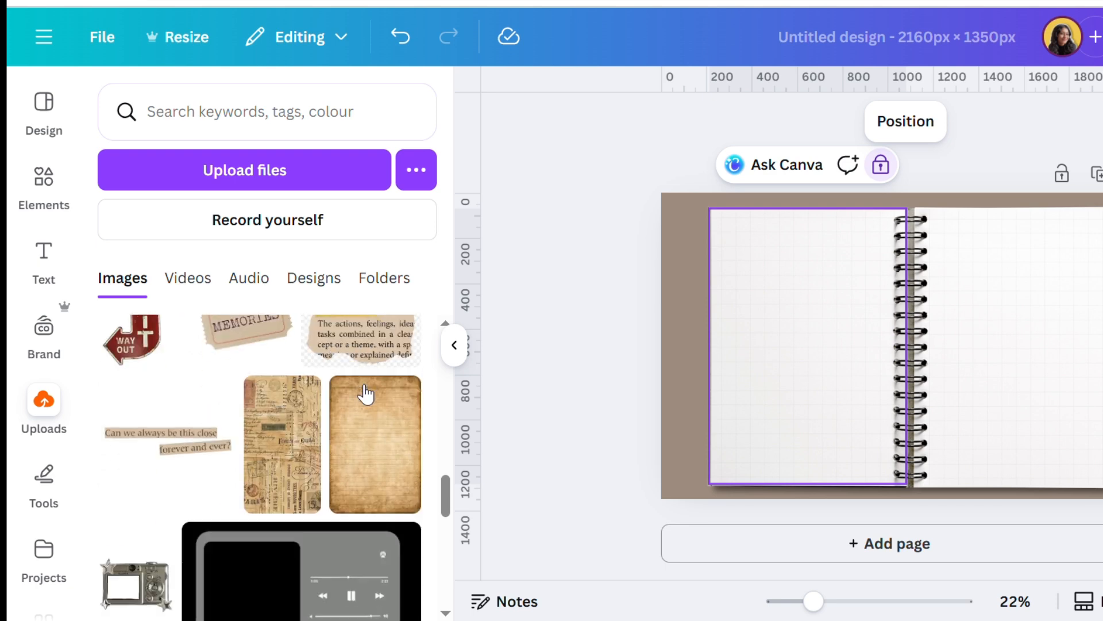
click(283, 468)
drag(905, 382, 802, 431)
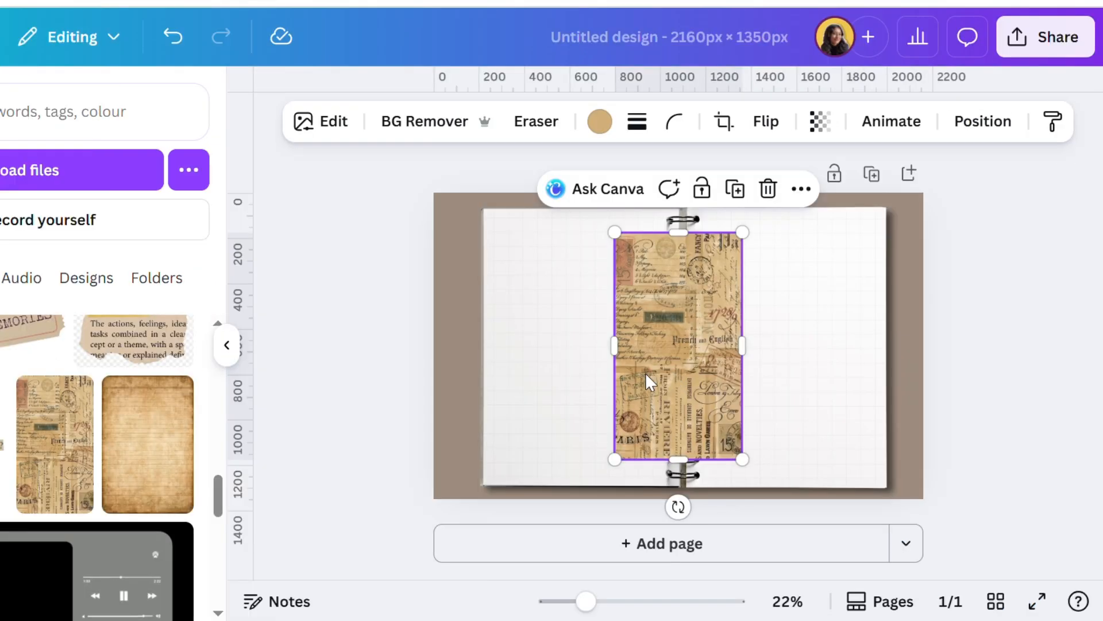
Step: Shorten and narrow the vintage paper to a roughly square piece and scale it up slightly
drag(569, 450, 584, 348)
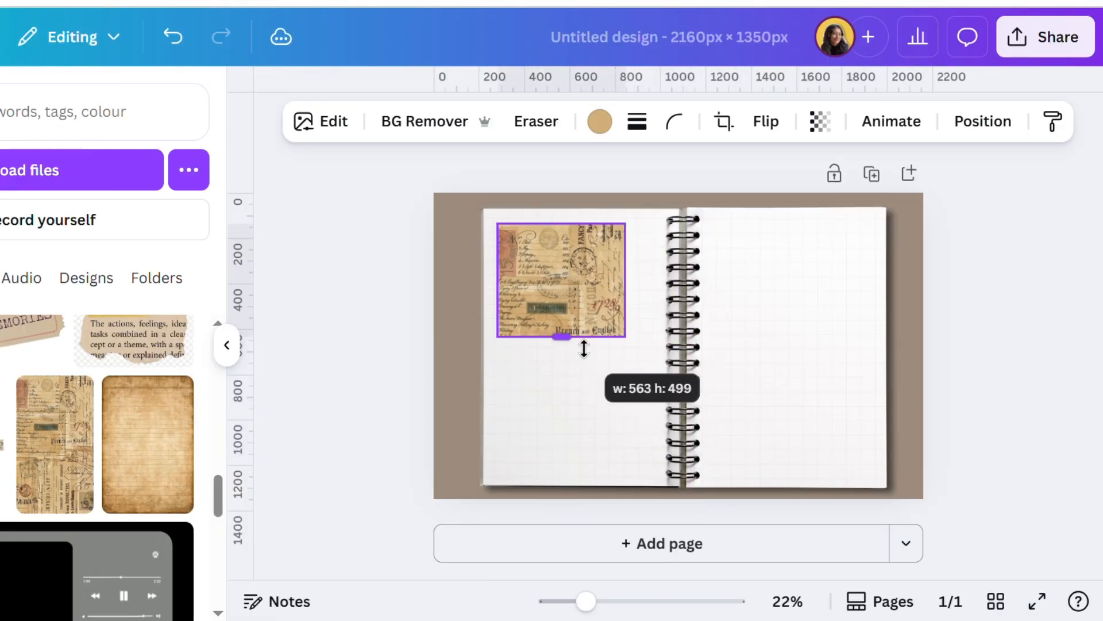
drag(628, 295, 616, 297)
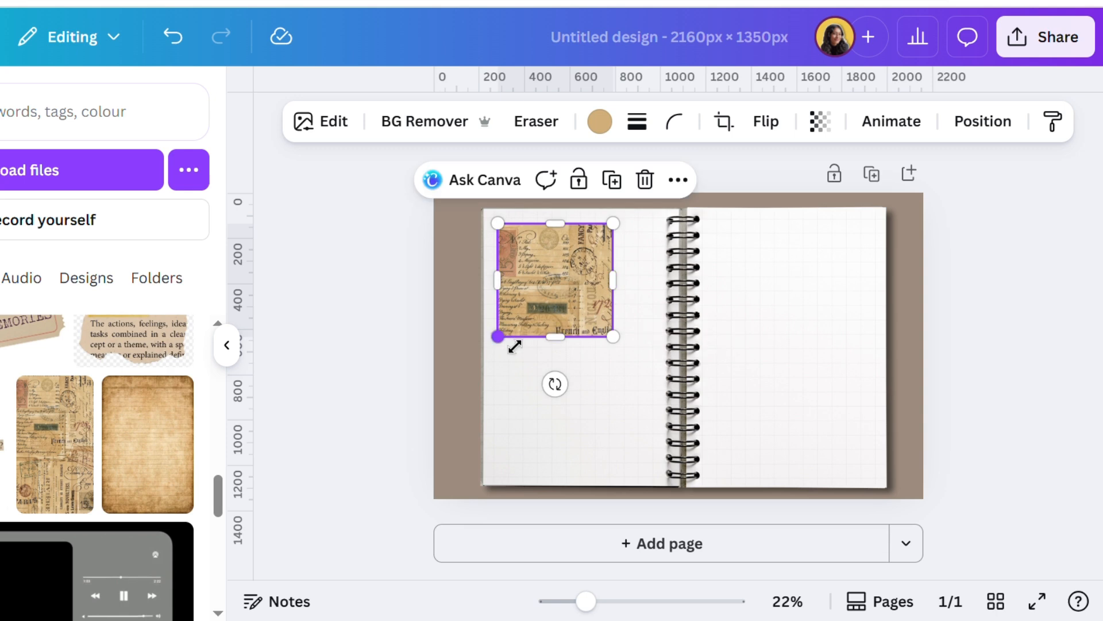
drag(512, 344, 512, 350)
click(385, 389)
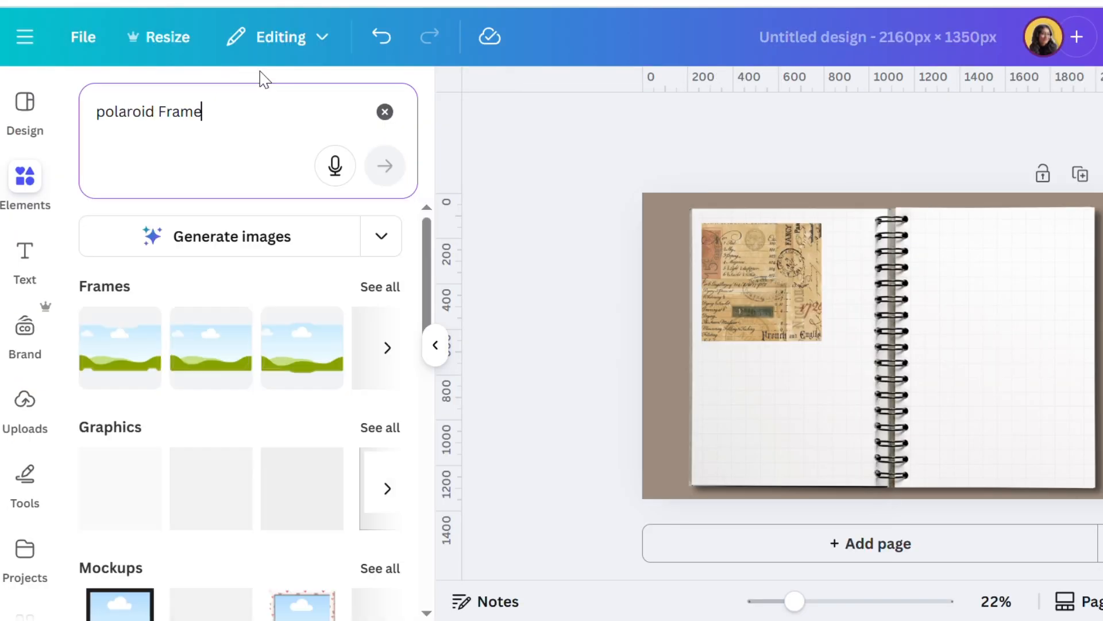
Step: Add a polaroid frame from the frame results, shrink it and position it over the vintage paper on the left page
click(388, 350)
scroll(197, 443, down, 3)
scroll(234, 443, up, 2)
click(161, 416)
drag(958, 425, 911, 373)
drag(682, 347, 571, 316)
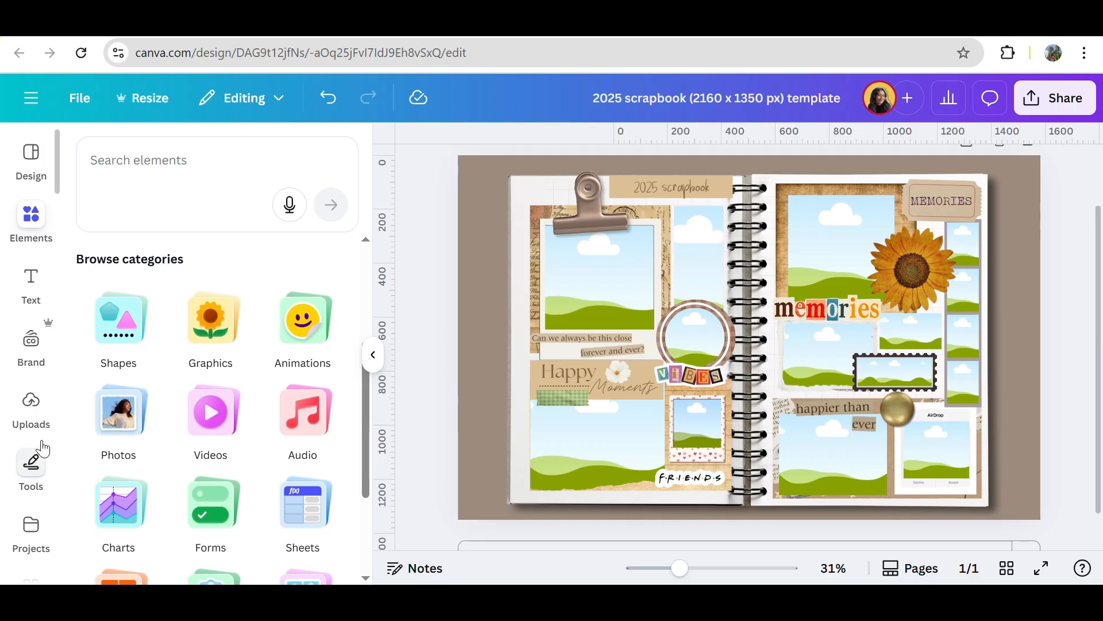
Step: Place the uploaded photo of two seated women into the large polaroid frame on the left page
click(31, 402)
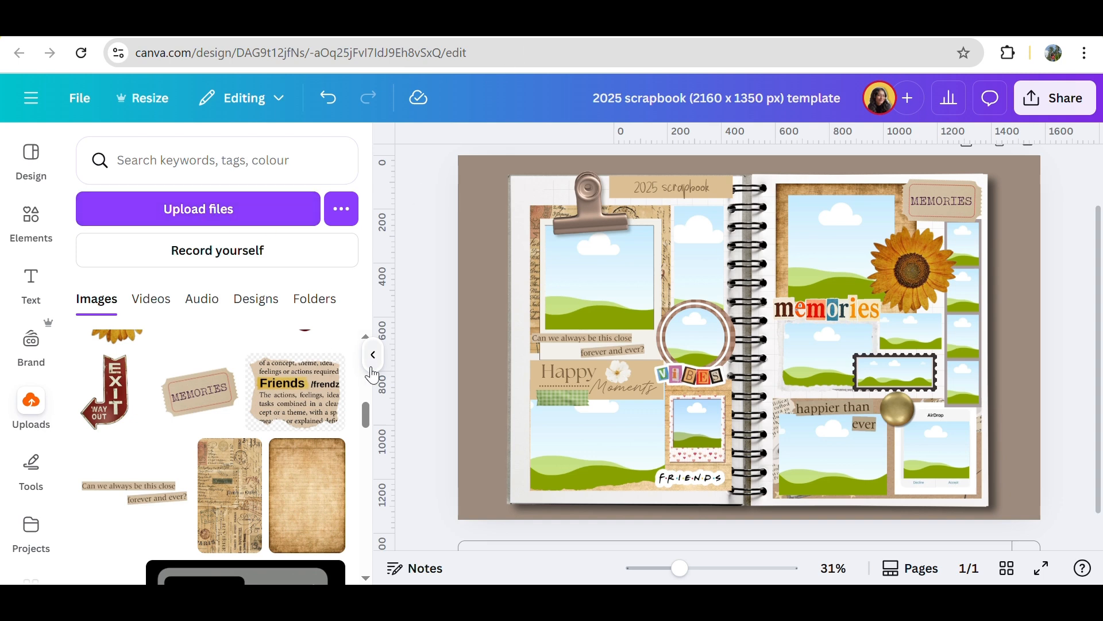
scroll(310, 439, down, 10)
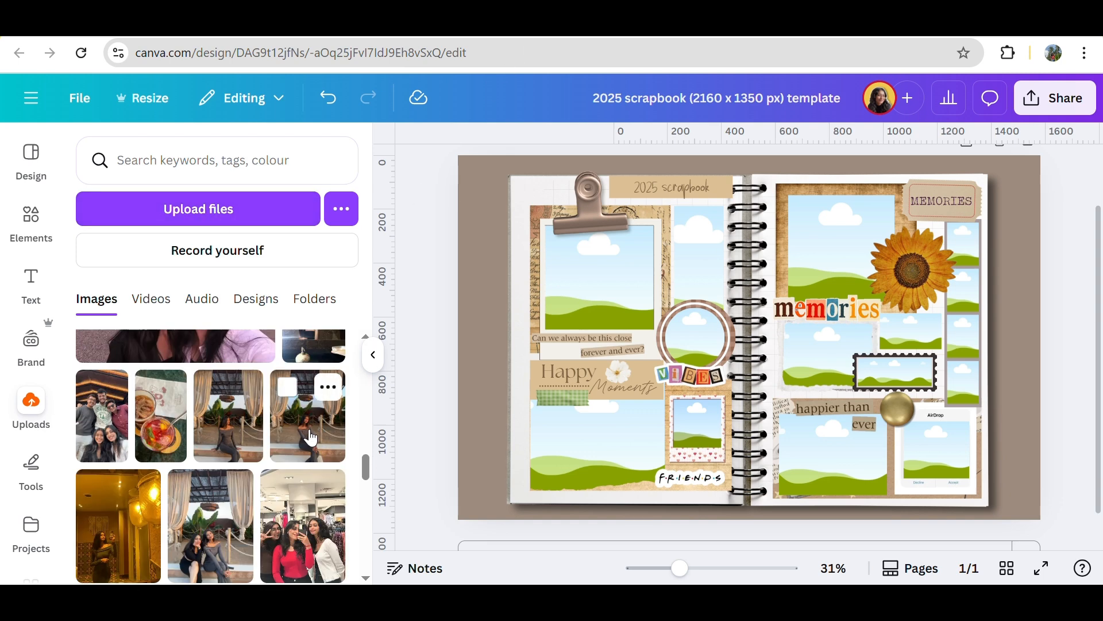
scroll(310, 438, down, 2)
click(252, 467)
drag(730, 364, 613, 278)
Step: Enlarge and reposition the photo inside the large polaroid frame so both women are centred, and apply the crop
double_click(616, 276)
drag(654, 206, 685, 161)
drag(623, 289, 618, 285)
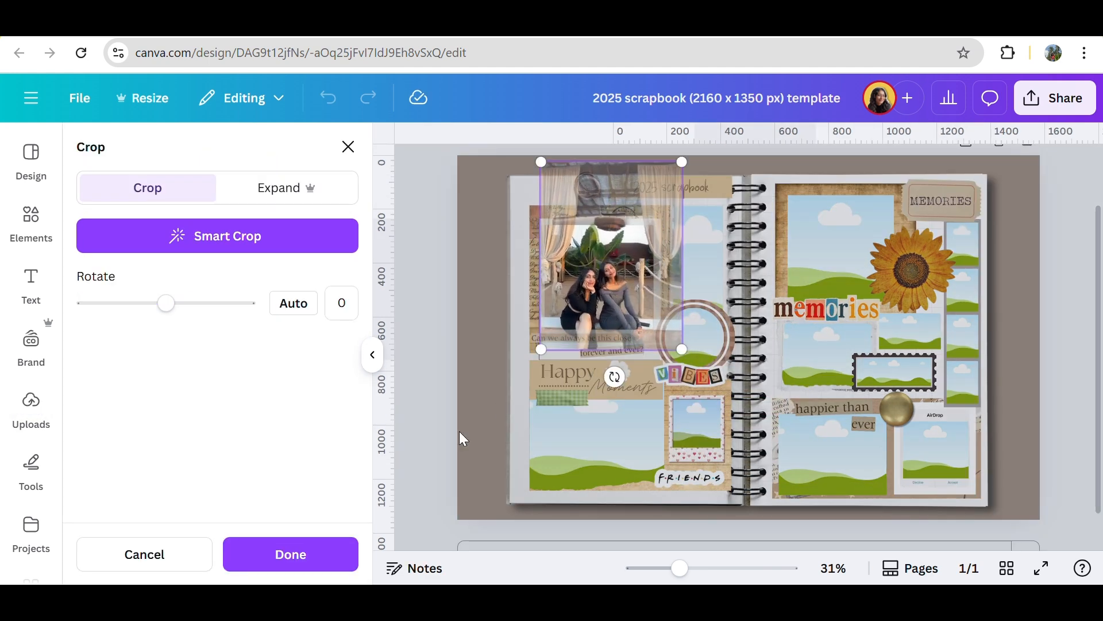
click(292, 555)
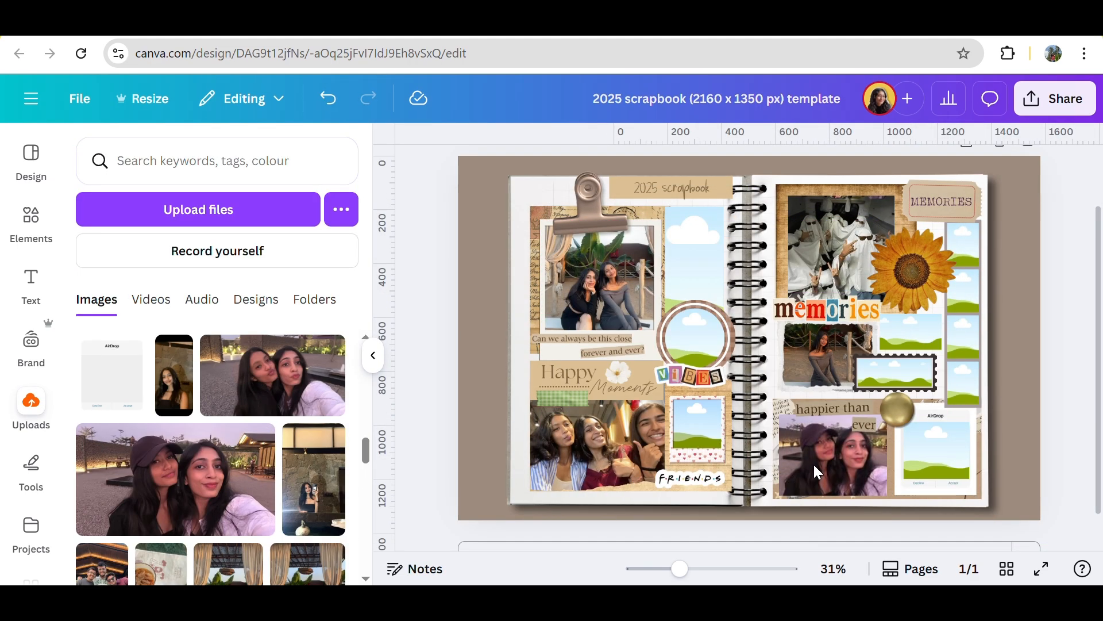
Step: Fill the remaining scrapbook frames with uploaded photos and adjust the photo crop in the small polaroid frame
double_click(960, 479)
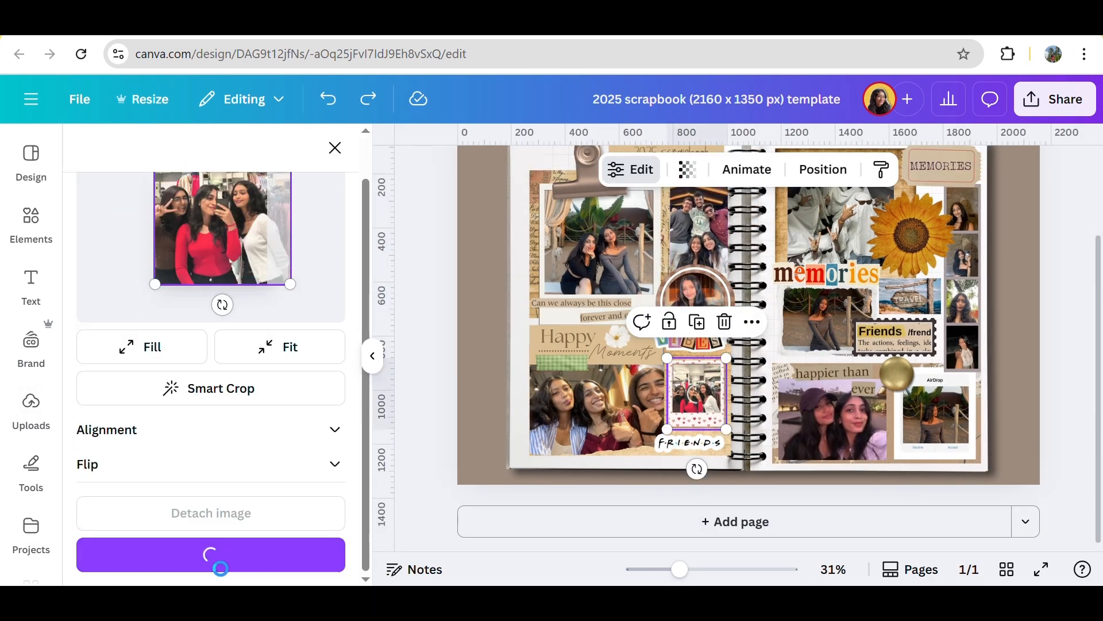
click(1074, 299)
Step: Search the elements for "white doodle" and browse the full list of graphics for a suitable doodle
click(31, 221)
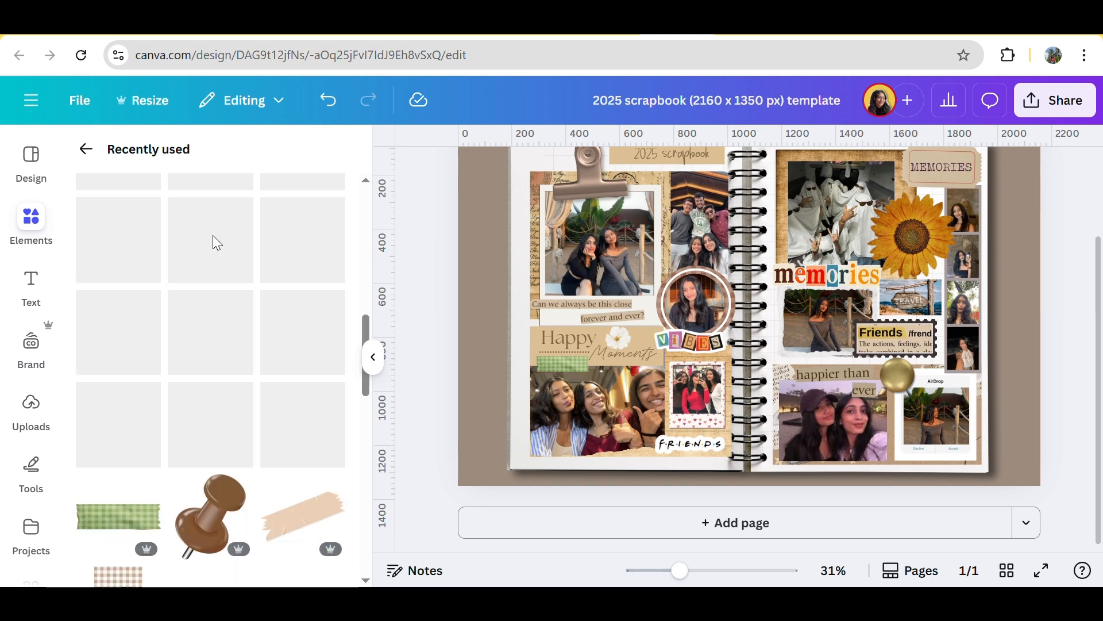
text(white )
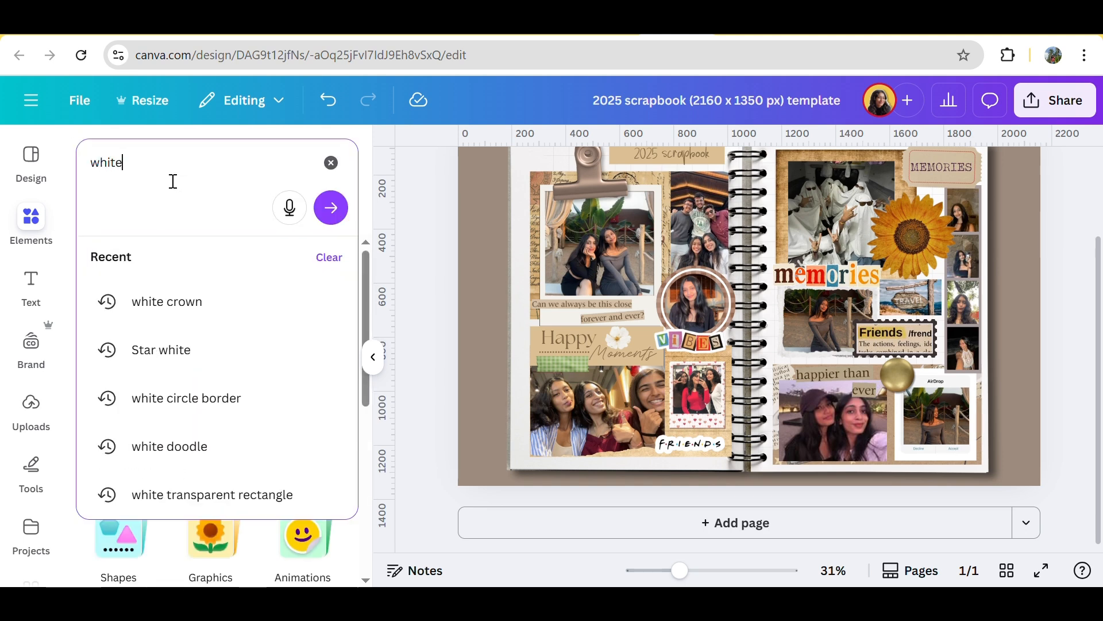
text(doodle)
key(Return)
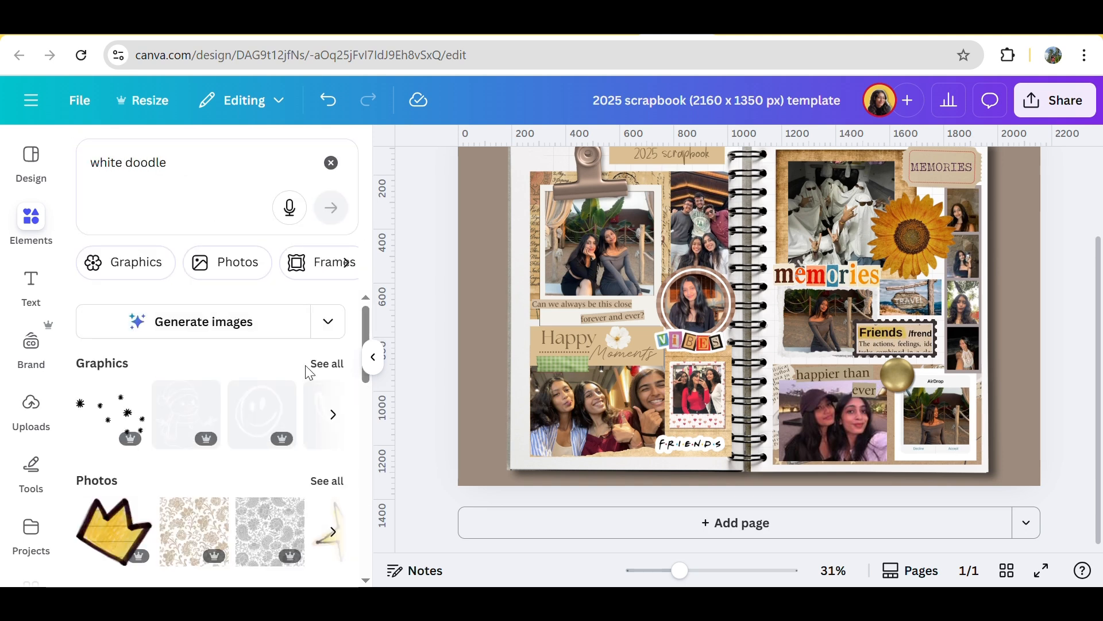
scroll(276, 448, down, 10)
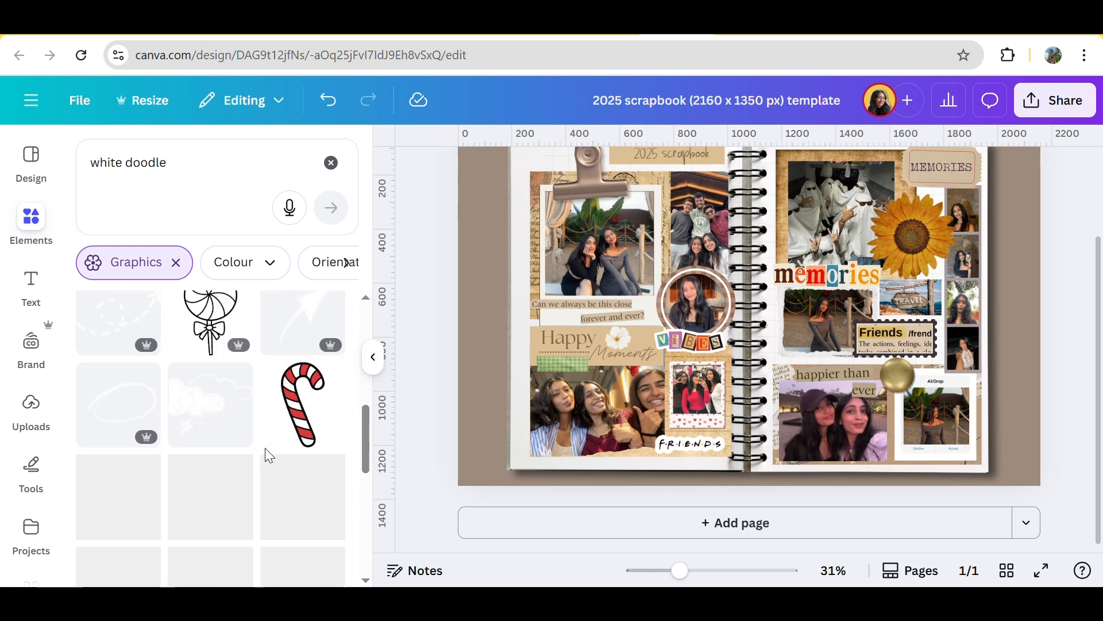
scroll(288, 445, up, 8)
Step: Add the white star doodle, shrink it and place it on the photo below the "memories" title
click(225, 473)
drag(822, 231, 759, 352)
drag(720, 357, 804, 330)
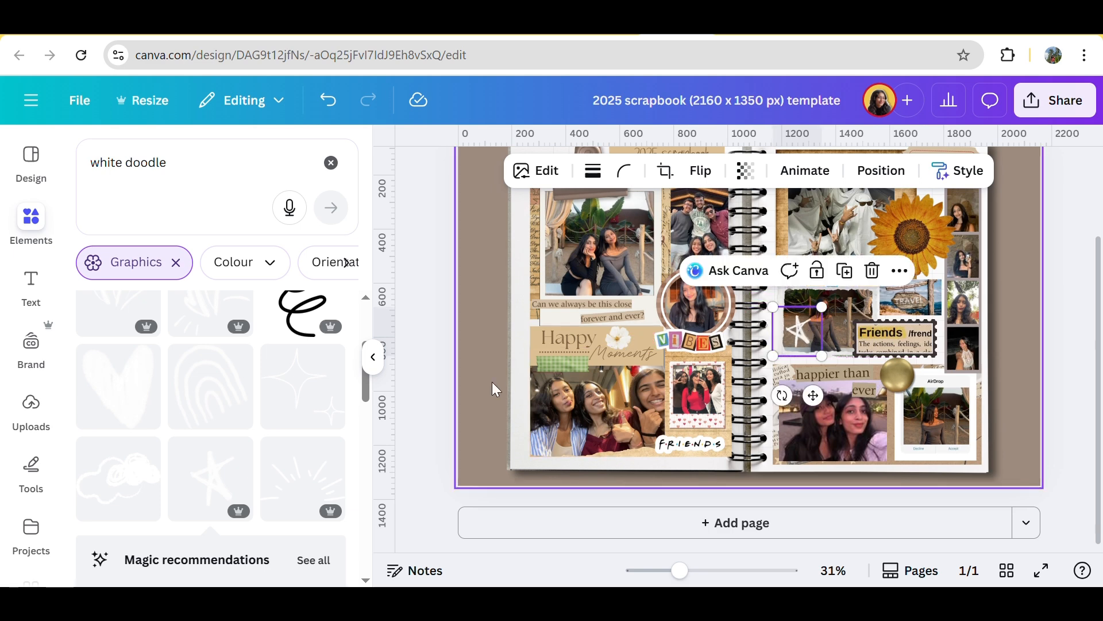
Step: Try another white doodle, shrunk and placed on the photo of the three women below "Happy Moments"
click(485, 385)
scroll(293, 416, down, 2)
click(174, 535)
drag(822, 231, 725, 352)
drag(719, 418, 642, 457)
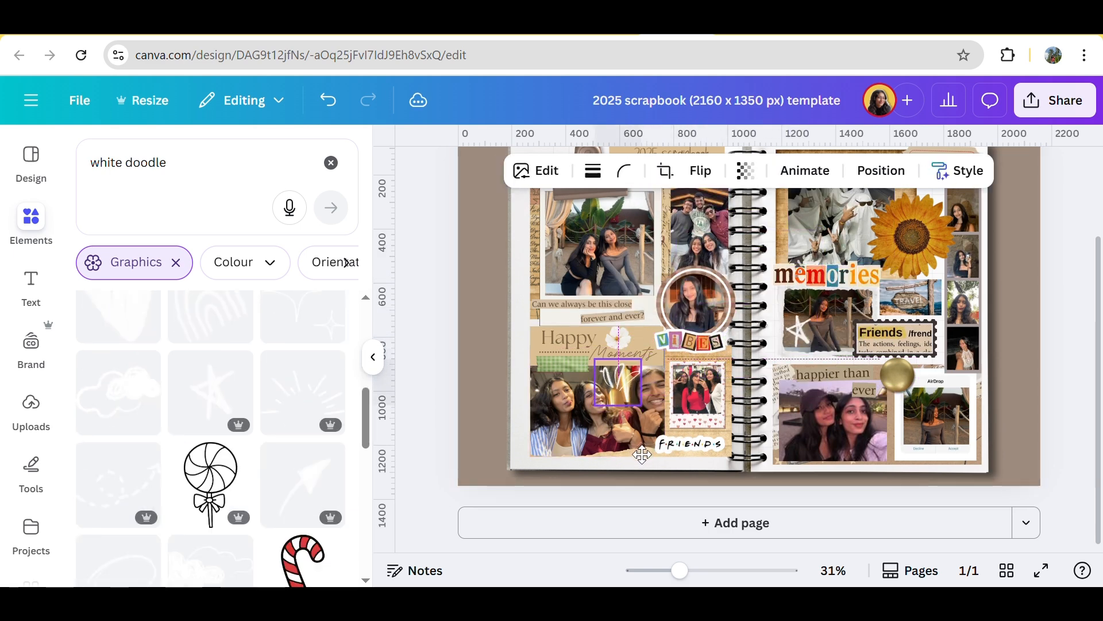
Step: Add the white heart outline doodle, shrink it and place it in the upper right corner of the group photo beside the large polaroid
scroll(295, 442, down, 10)
scroll(299, 424, down, 5)
click(129, 460)
drag(891, 448, 641, 210)
scroll(641, 210, up, 2)
click(699, 263)
mouse_move(699, 265)
mouse_down()
mouse_move(664, 247)
mouse_move(702, 276)
mouse_up()
drag(715, 322, 744, 336)
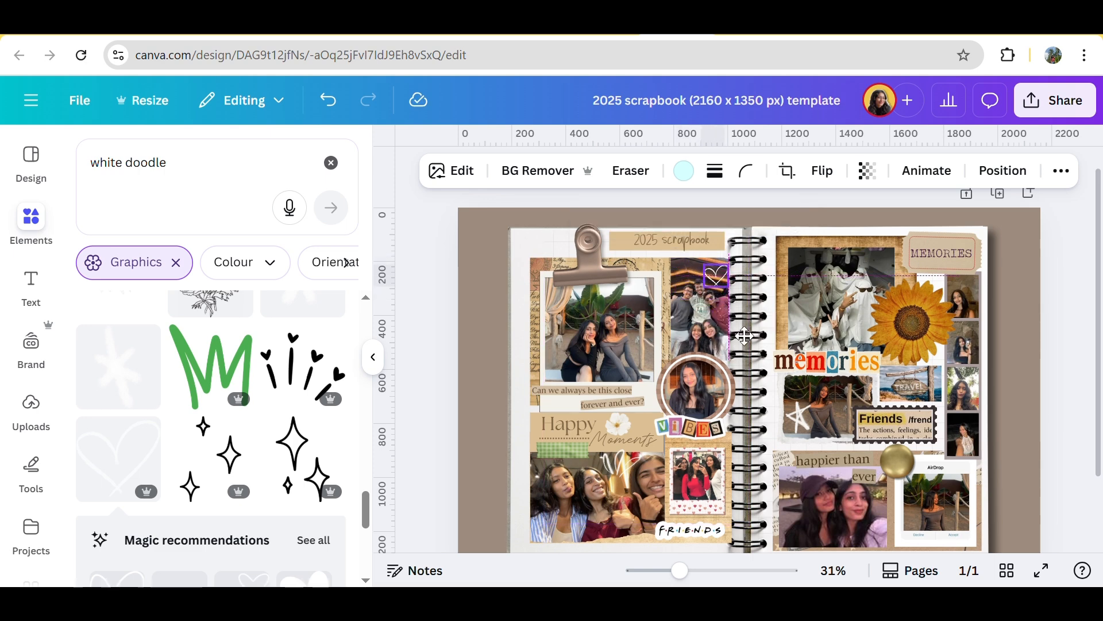
click(1070, 345)
Step: Browse the remaining white doodles, clear the search and show all recently used elements
scroll(1069, 345, down, 2)
scroll(189, 468, down, 5)
scroll(220, 476, down, 10)
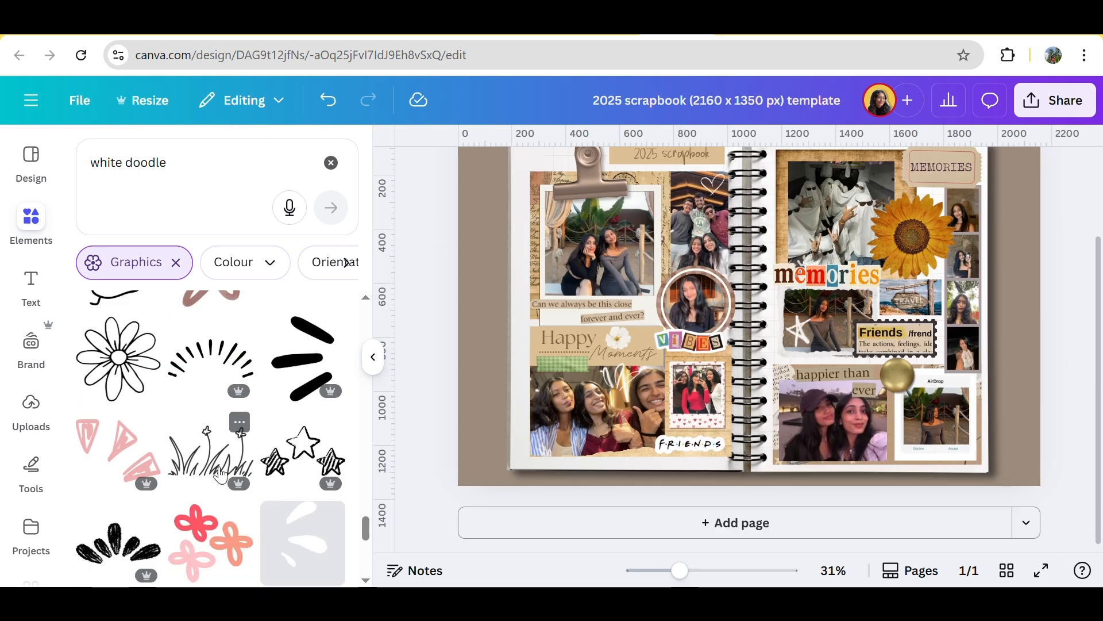
click(329, 165)
click(325, 355)
Step: Add the white crown doodle, shrink and duplicate it, and place one crown above each woman's head in the large polaroid photo
scroll(281, 409, down, 5)
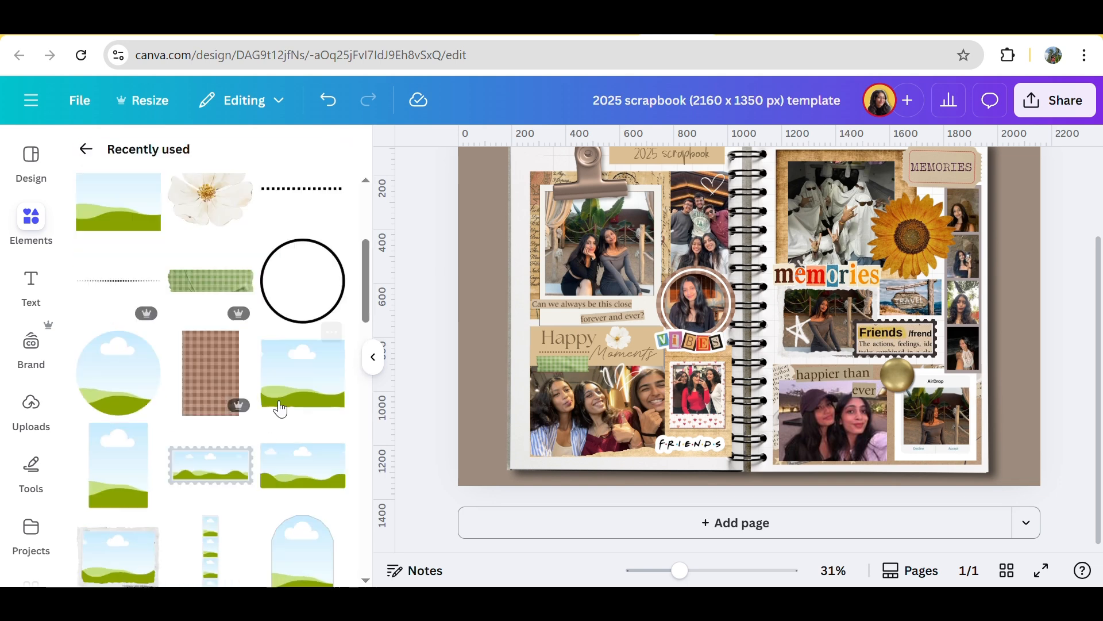
scroll(281, 409, down, 4)
click(249, 350)
mouse_move(843, 234)
mouse_down()
mouse_move(698, 344)
mouse_move(612, 214)
mouse_move(625, 203)
mouse_move(612, 231)
mouse_move(601, 222)
mouse_move(609, 217)
mouse_move(587, 224)
mouse_up()
click(614, 238)
click(499, 254)
drag(575, 212, 570, 209)
click(1069, 282)
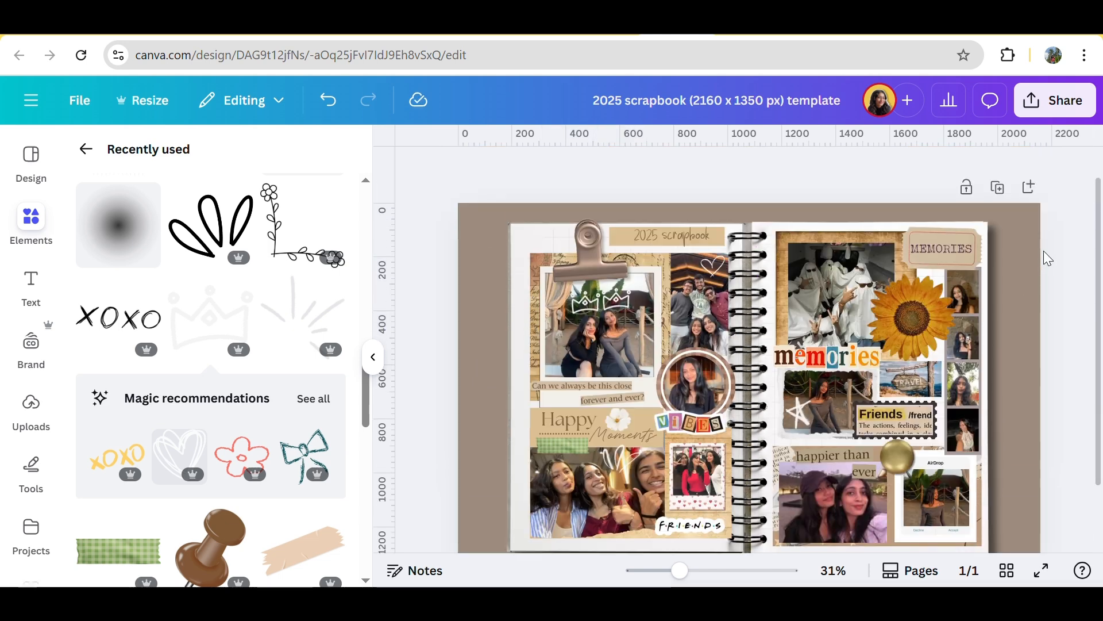
Step: Add the "XOXO" lettering, recolour it white and place it on the lower part of the photo below "happier than ever"
click(133, 333)
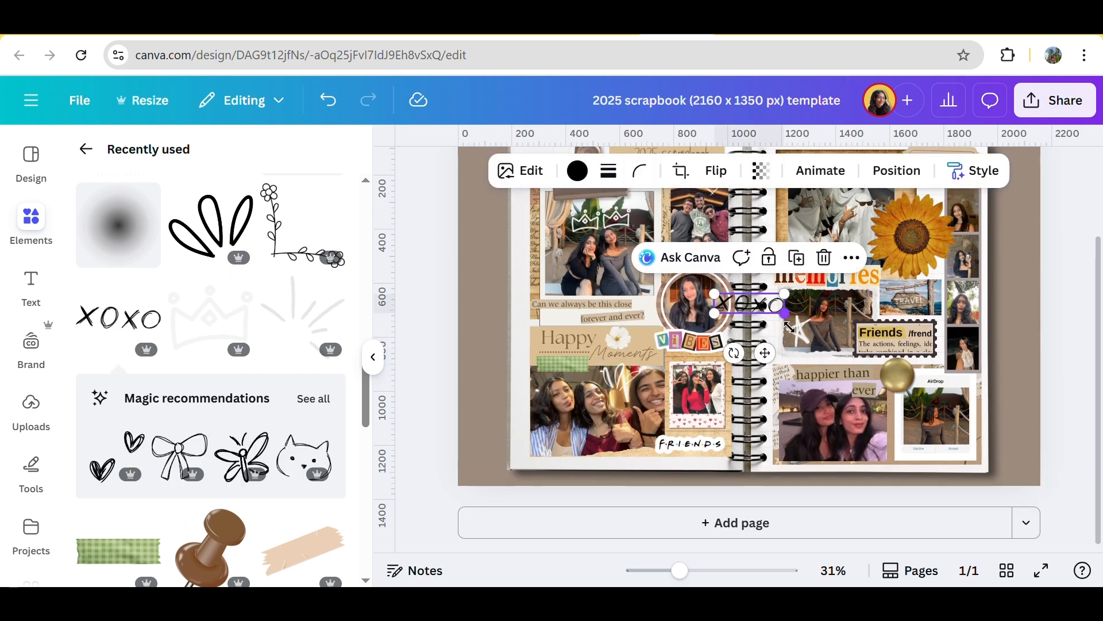
click(578, 171)
click(171, 315)
mouse_move(765, 353)
mouse_down()
mouse_move(857, 511)
mouse_move(846, 503)
mouse_up()
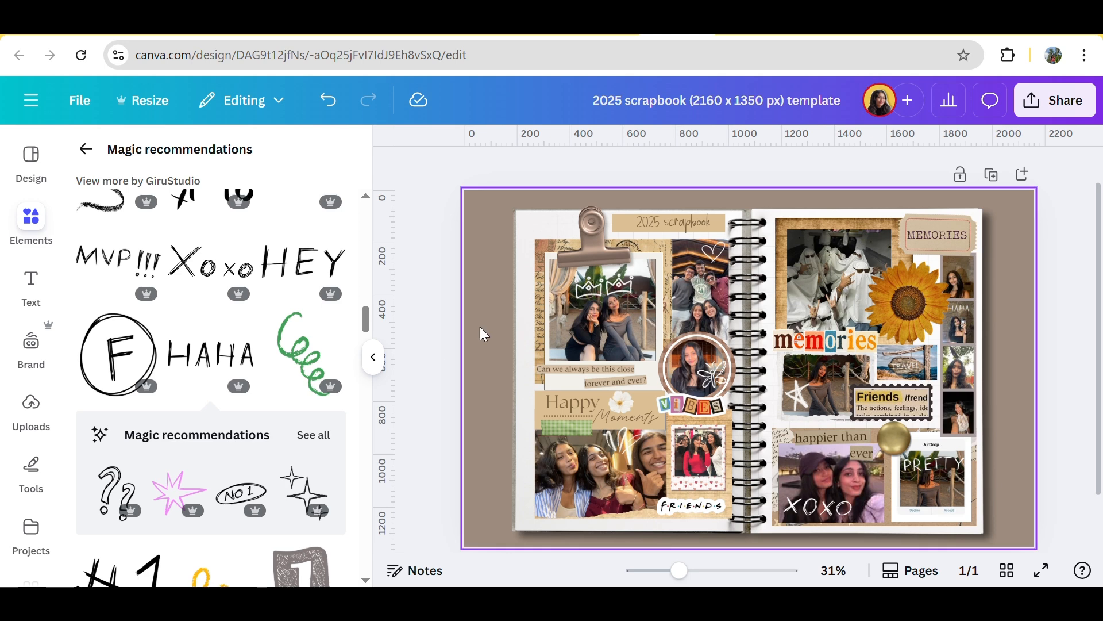
click(34, 481)
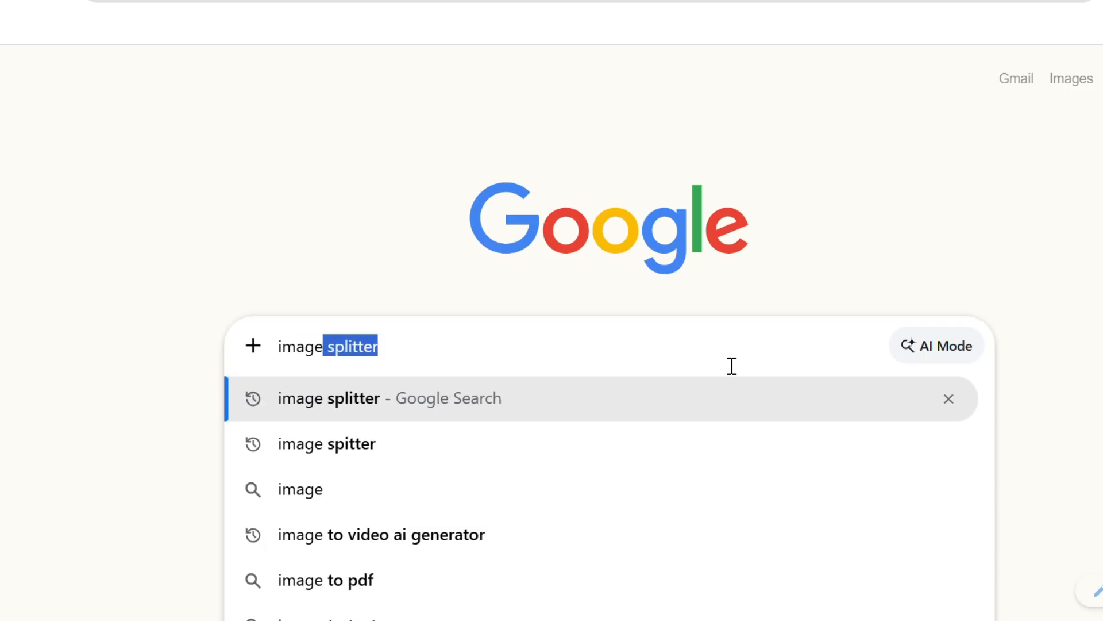
Step: Search Google for "image splitter for instagram"
text(splitter)
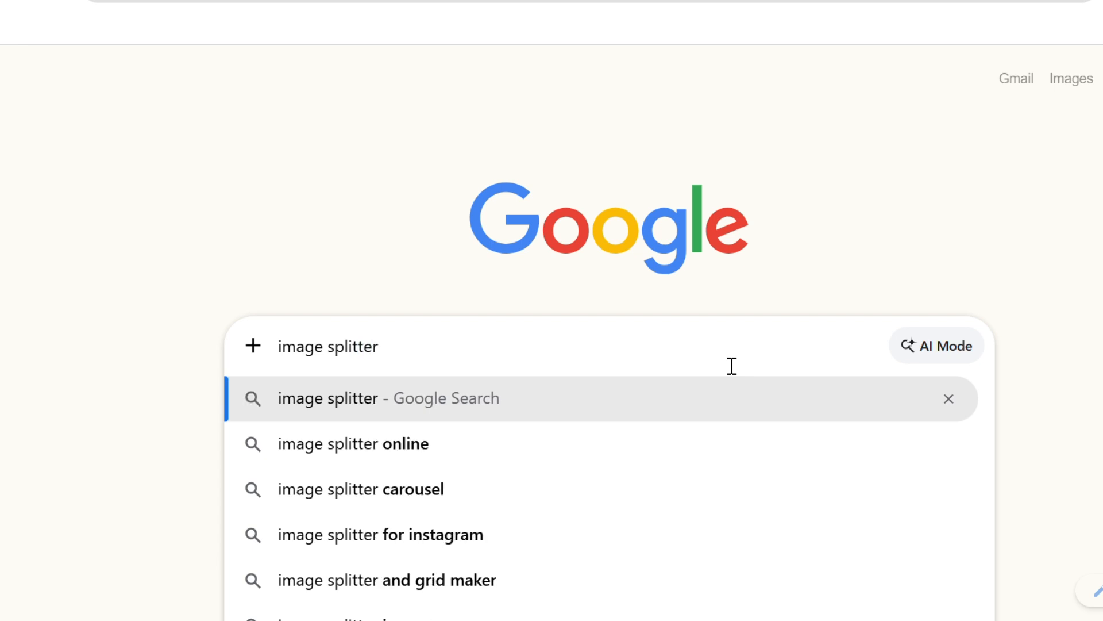
key(Down)
key(Down)
key(Down)
key(Return)
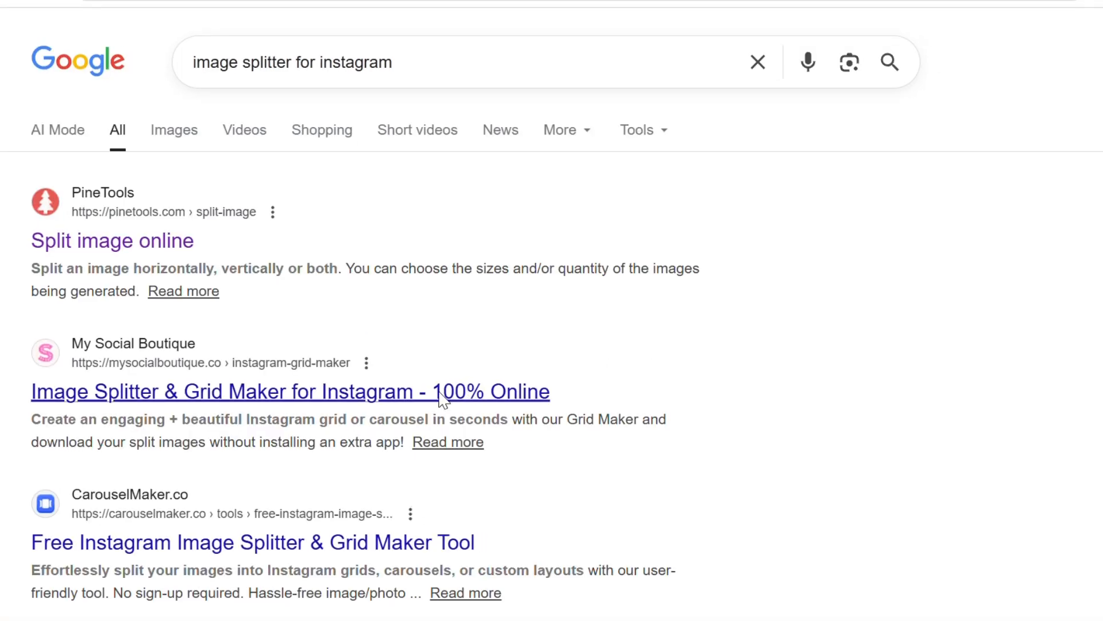
Step: Open the My Social Boutique image splitter from the search results and upload the finished scrapbook image
click(447, 398)
scroll(683, 370, down, 5)
click(153, 379)
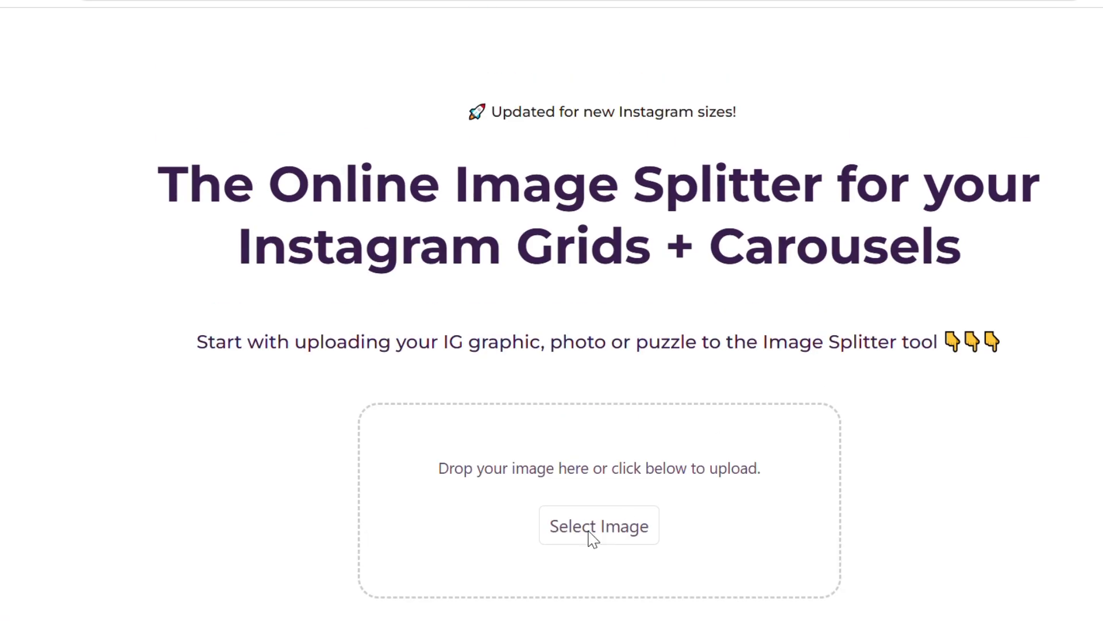
scroll(730, 387, down, 5)
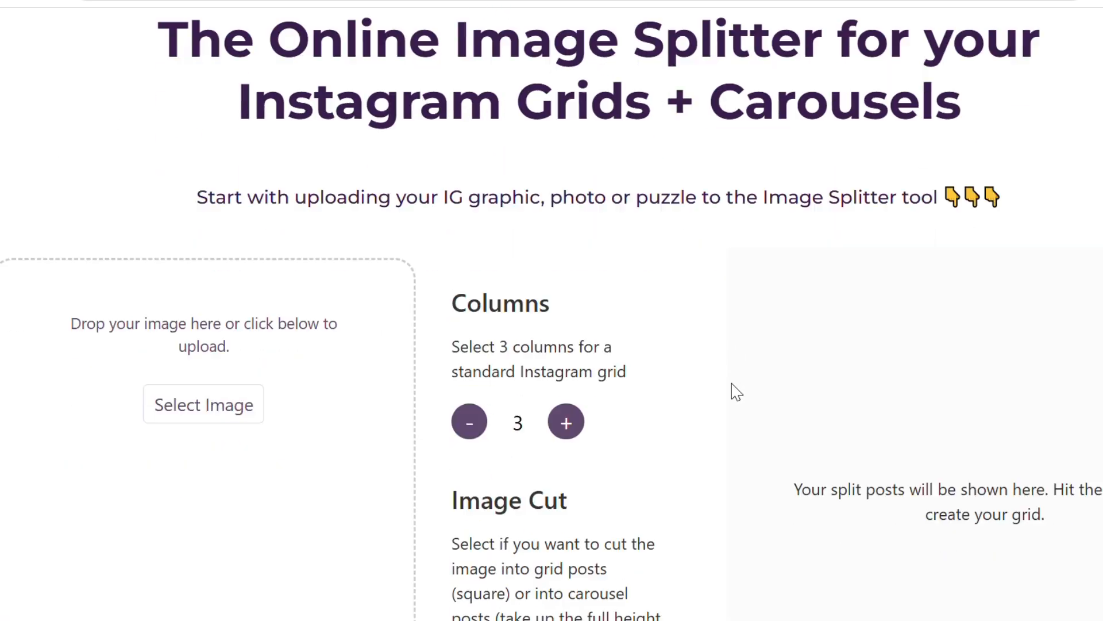
Step: Set the splitter to 2 columns with the Carousel image cut and split the scrapbook image
click(469, 305)
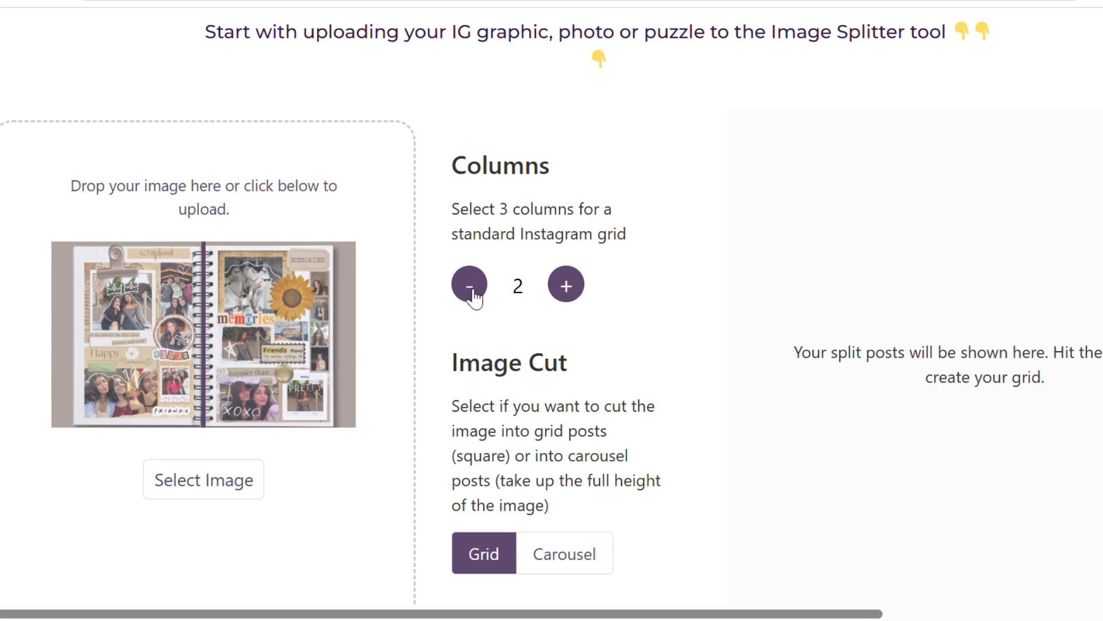
click(548, 563)
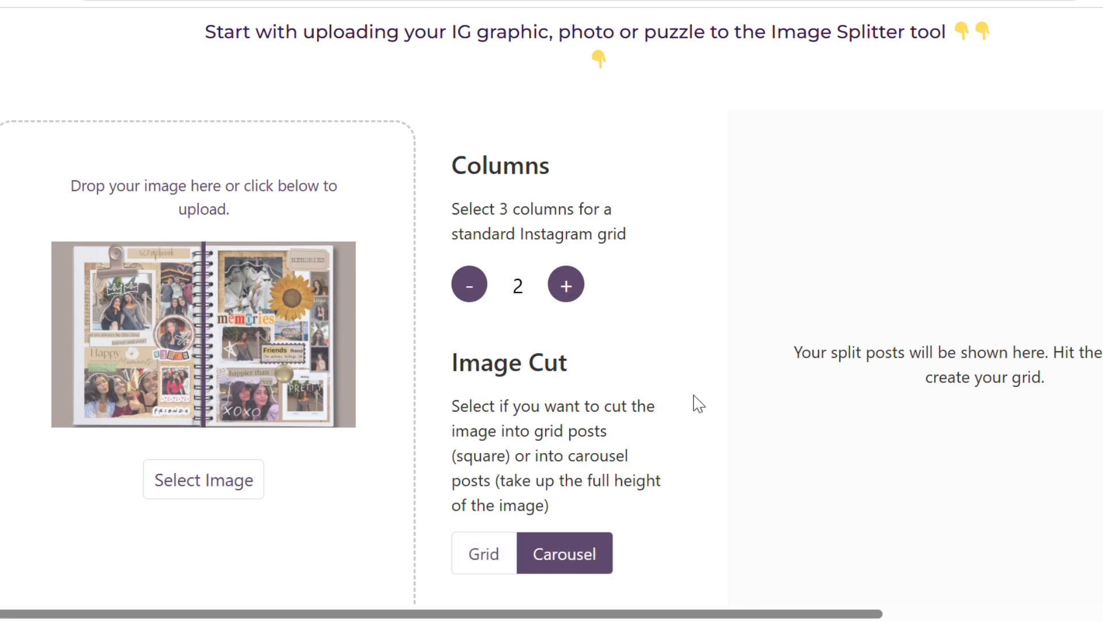
scroll(632, 431, down, 3)
click(533, 444)
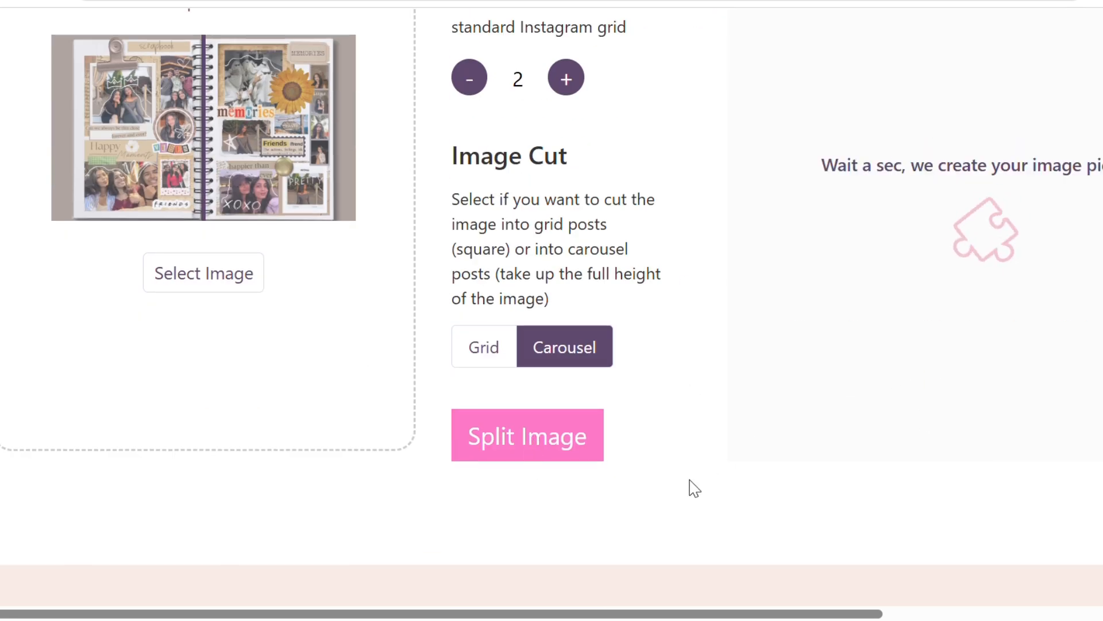